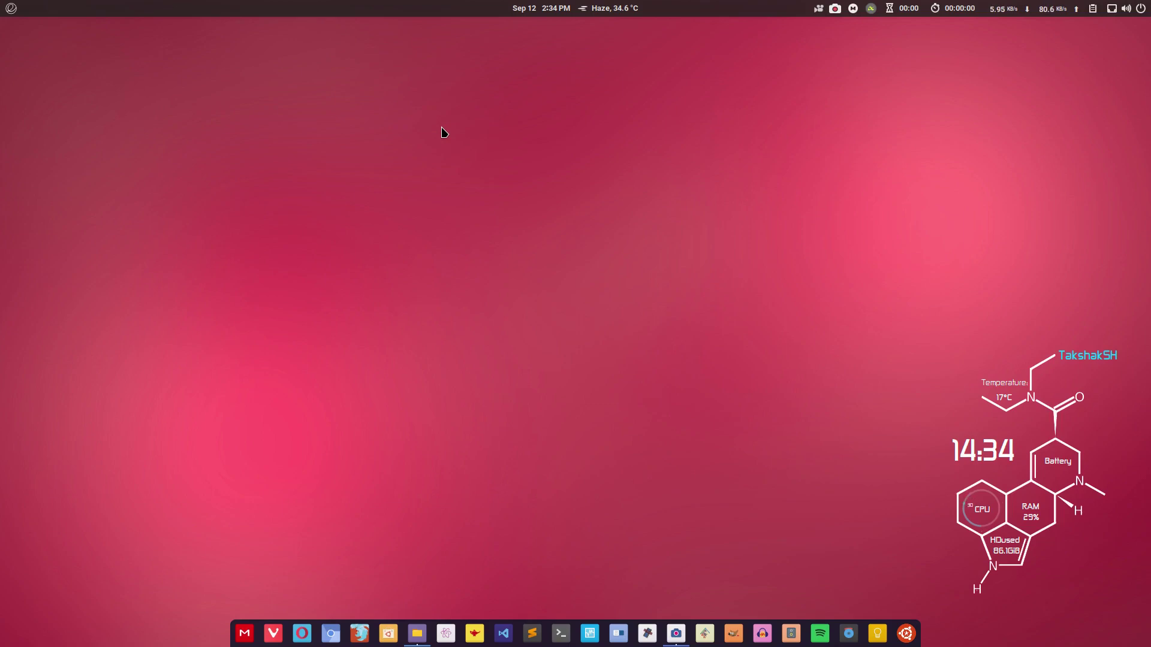
# Launch Chromium from an Albert 'ch' query, then close its window with Ctrl+W.
pyautogui.hotkey('ctrl', 'space')
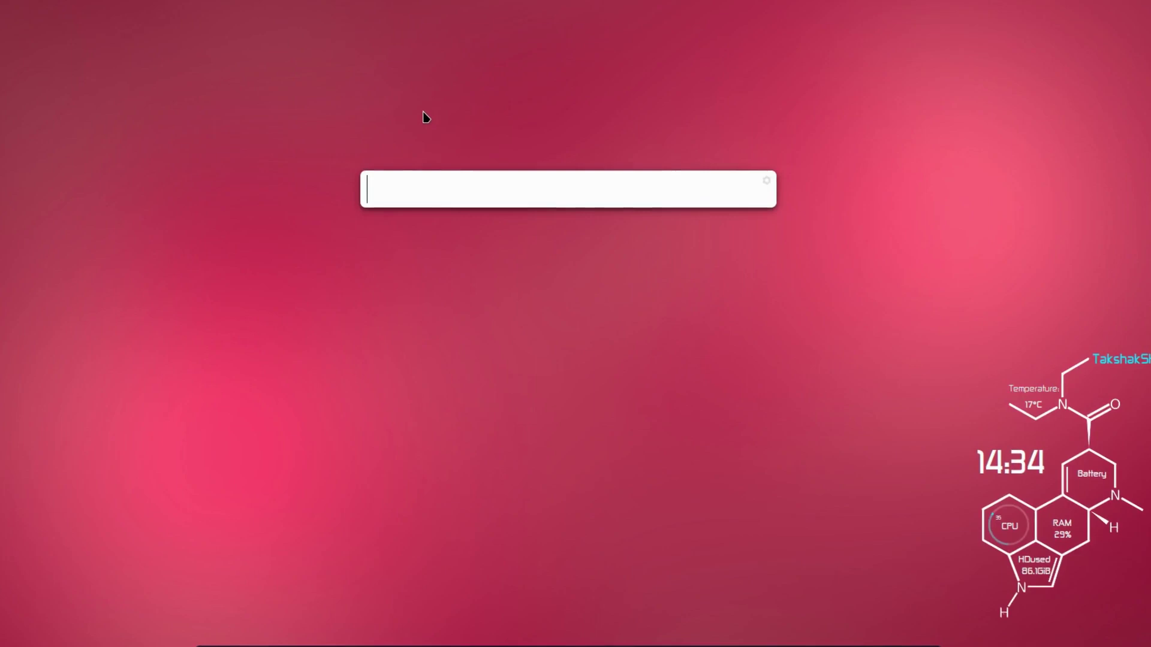
pyautogui.write('ch')
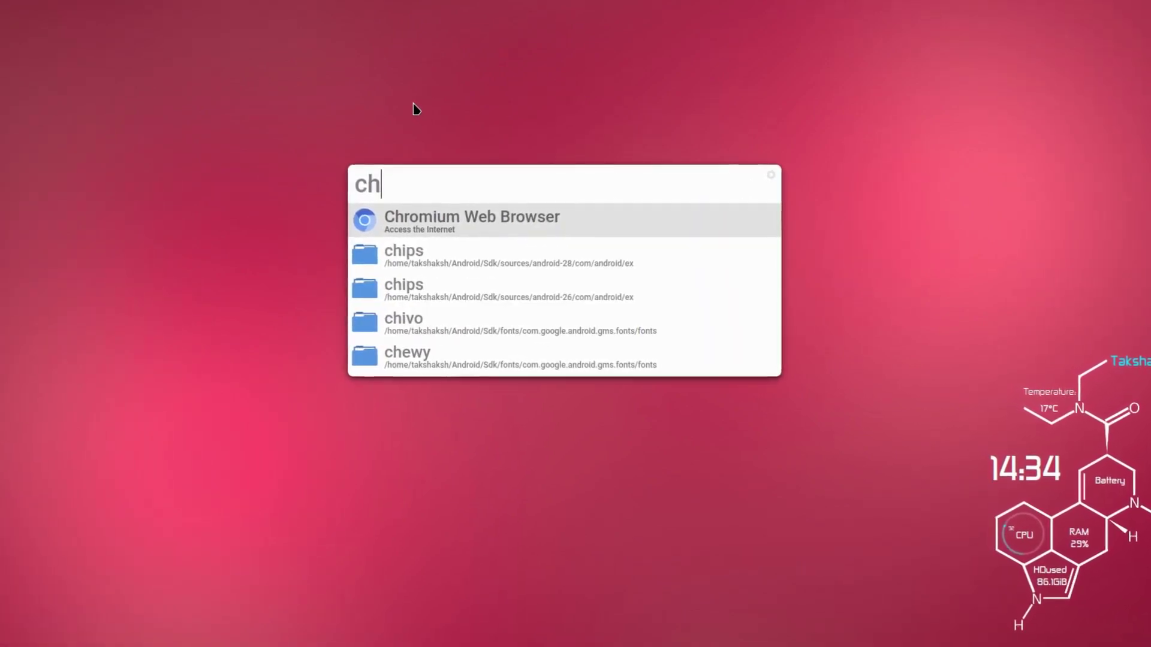
pyautogui.press('Return')
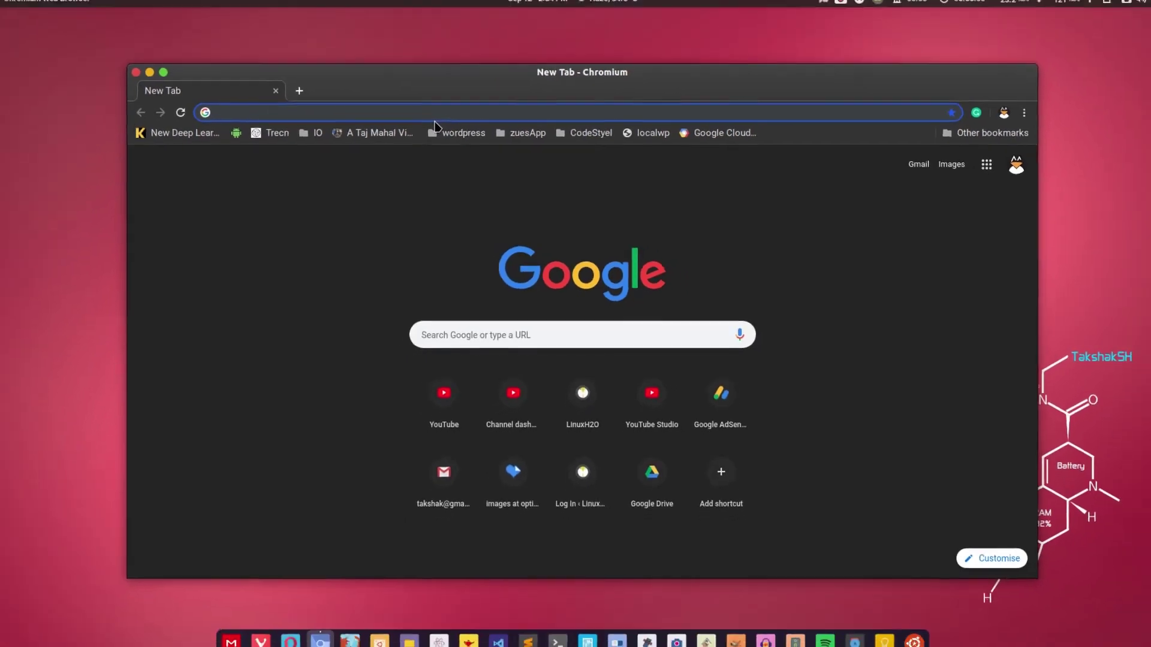
pyautogui.hotkey('ctrl', 'w')
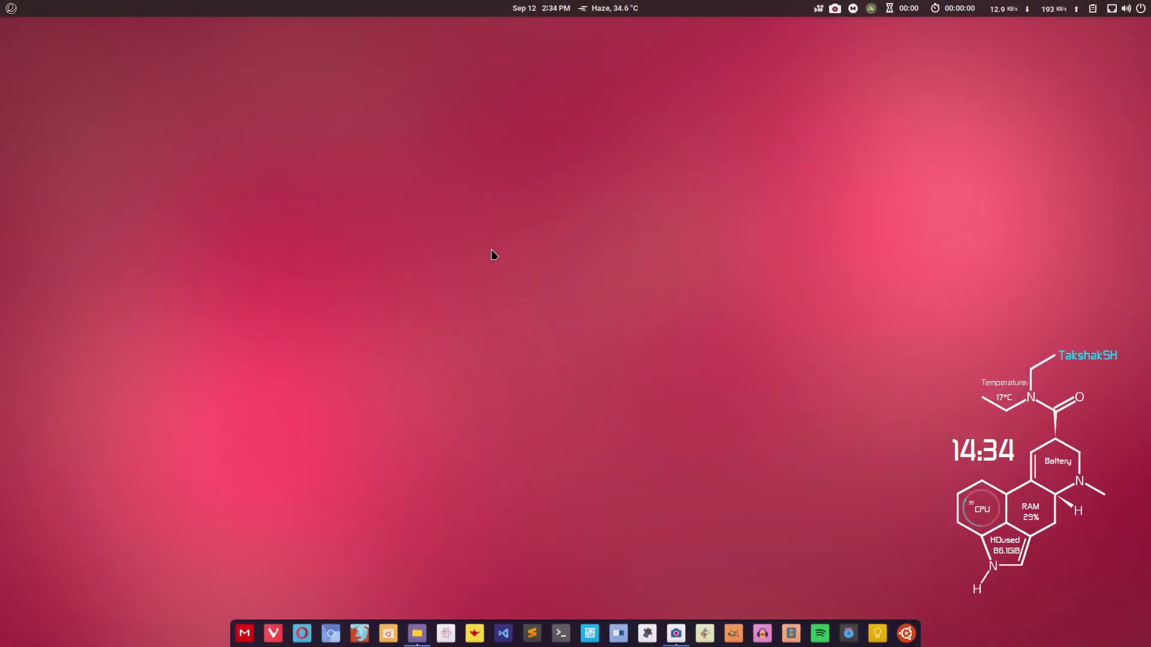
# Calculate 99+104 in the Albert launcher to get 203, then clear the query.
pyautogui.hotkey('ctrl', 'space')
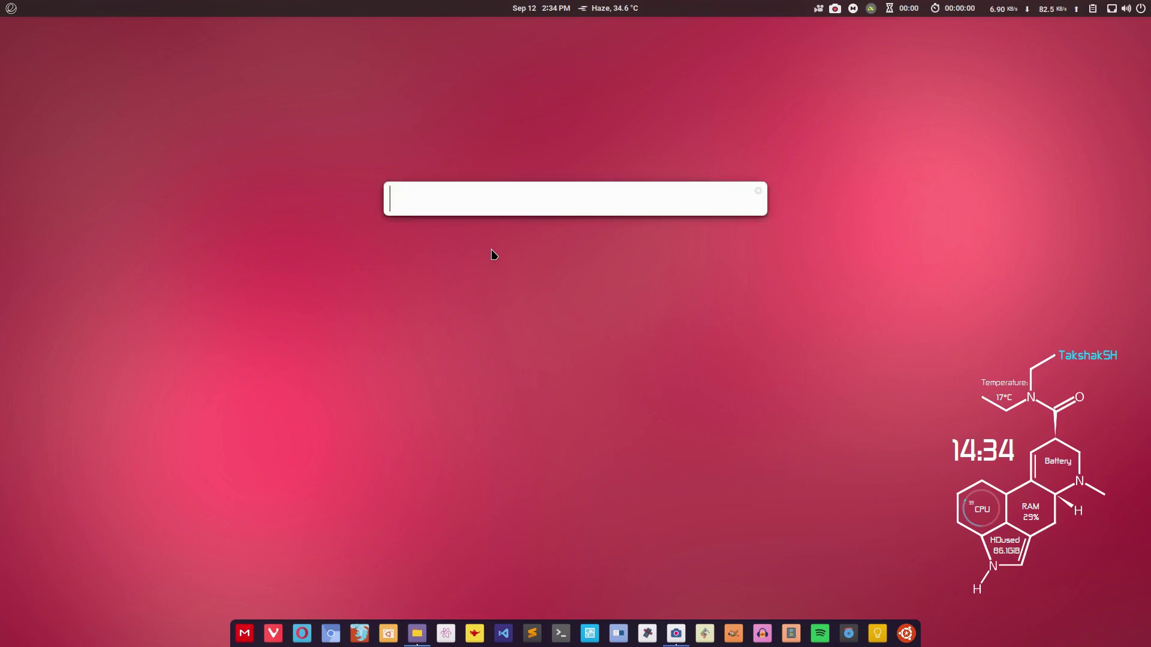
pyautogui.write('99+104')
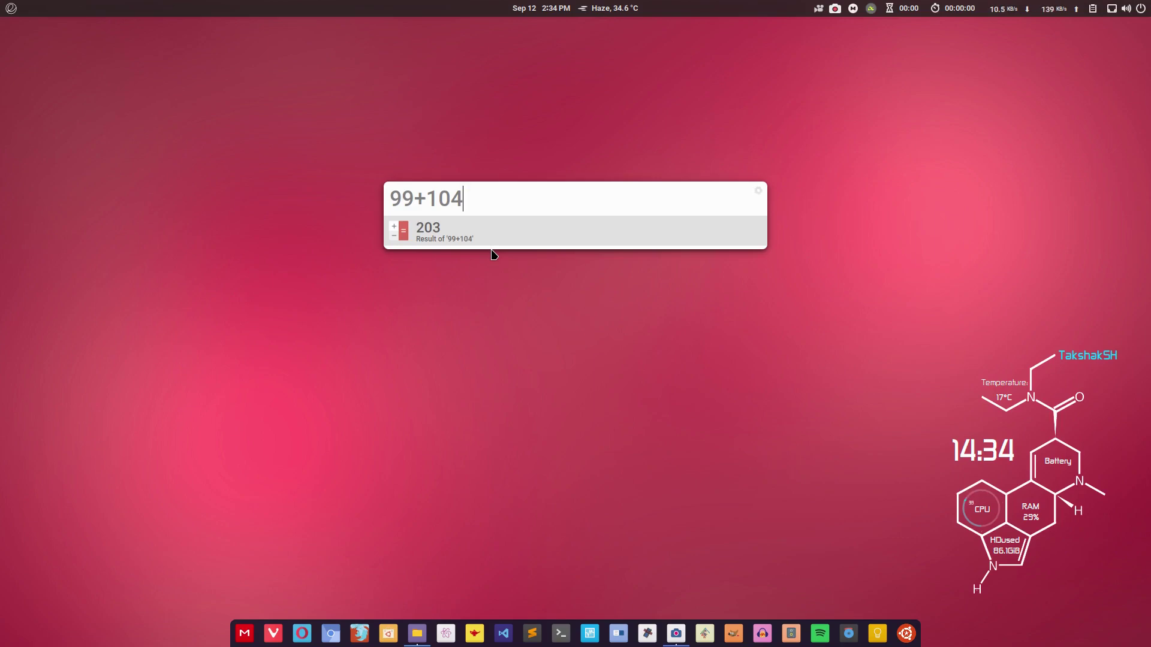
pyautogui.hotkey('ctrl', 'a')
pyautogui.press('BackSpace')
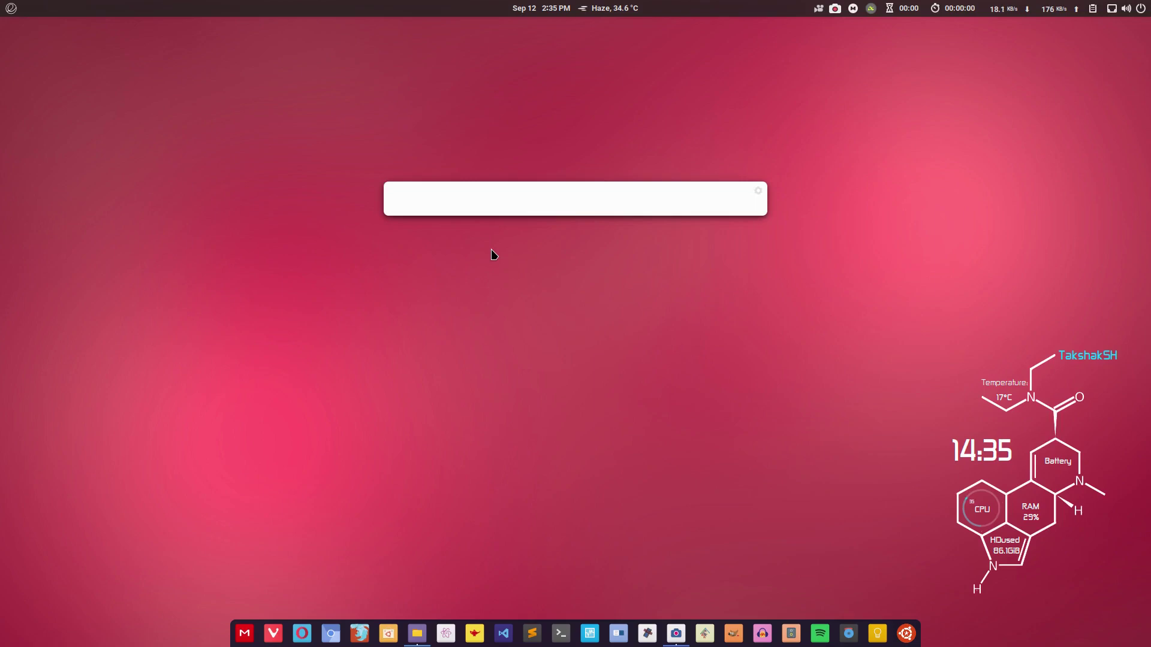
# Launch Rhythmbox with an 'rh' query and play 'An Evening In Paris'.
pyautogui.write('rh')
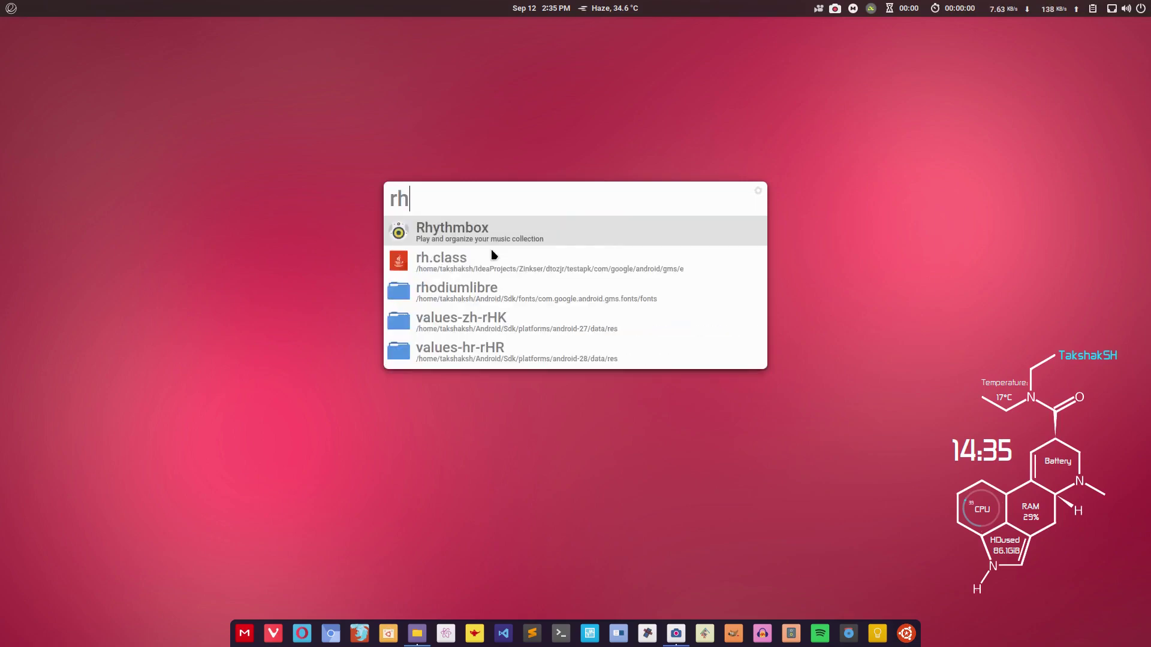
pyautogui.press('Return')
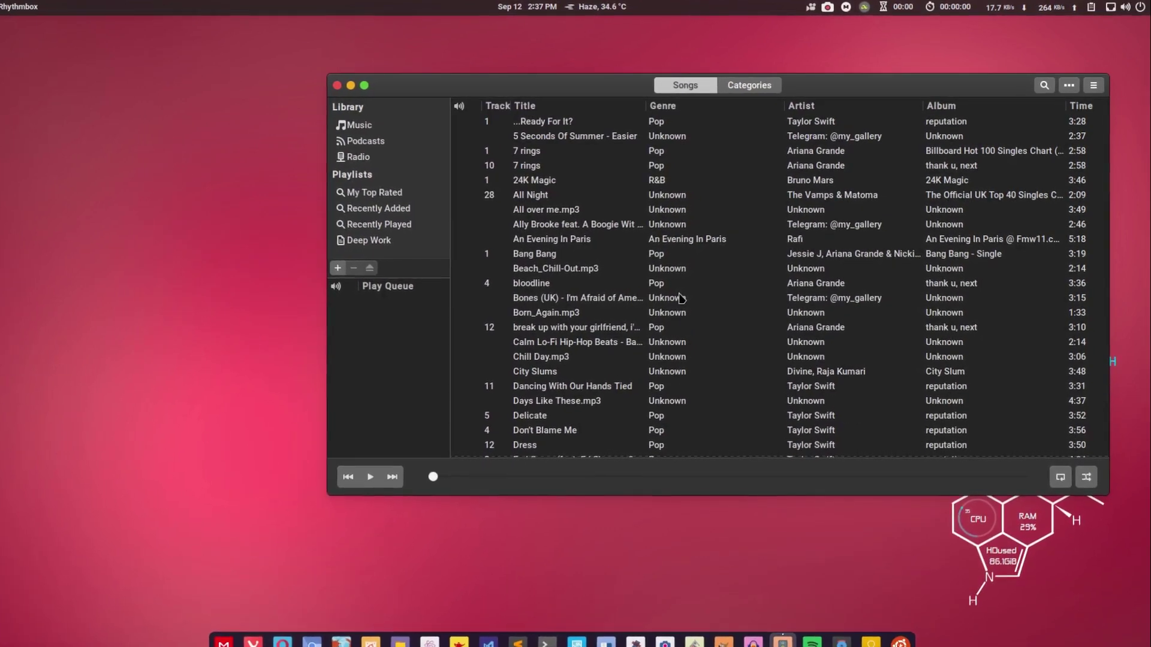
pyautogui.doubleClick(539, 244)
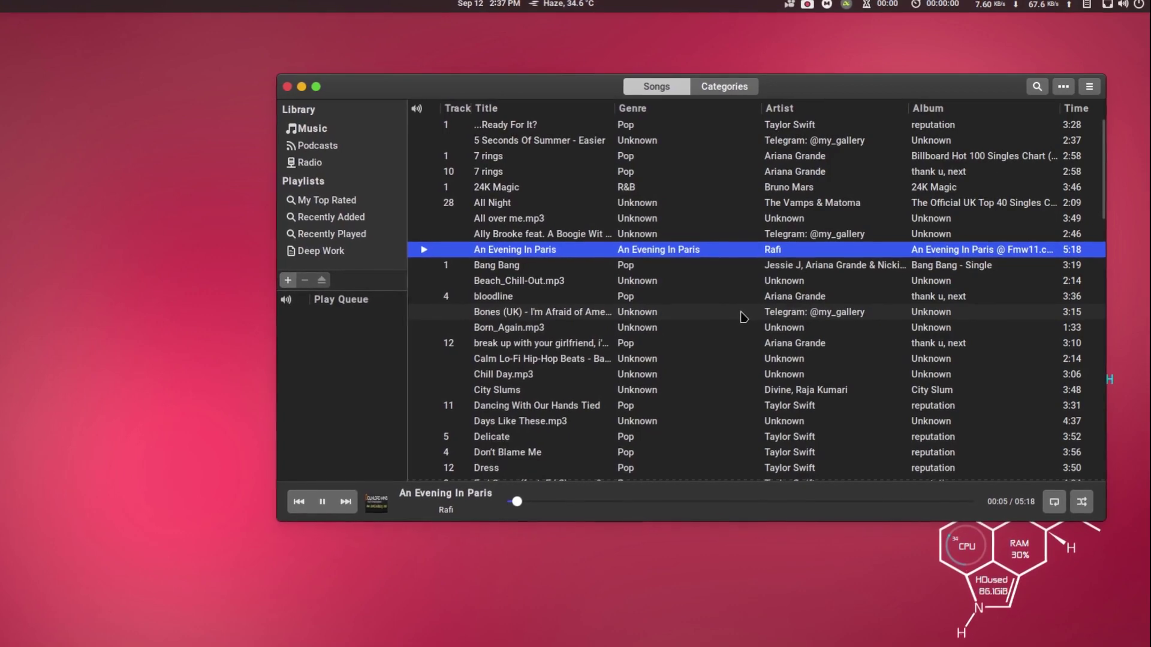
# Stop Rhythmbox playback with Albert's 'sto' command, then resume it with 'play'.
pyautogui.hotkey('ctrl', 'space')
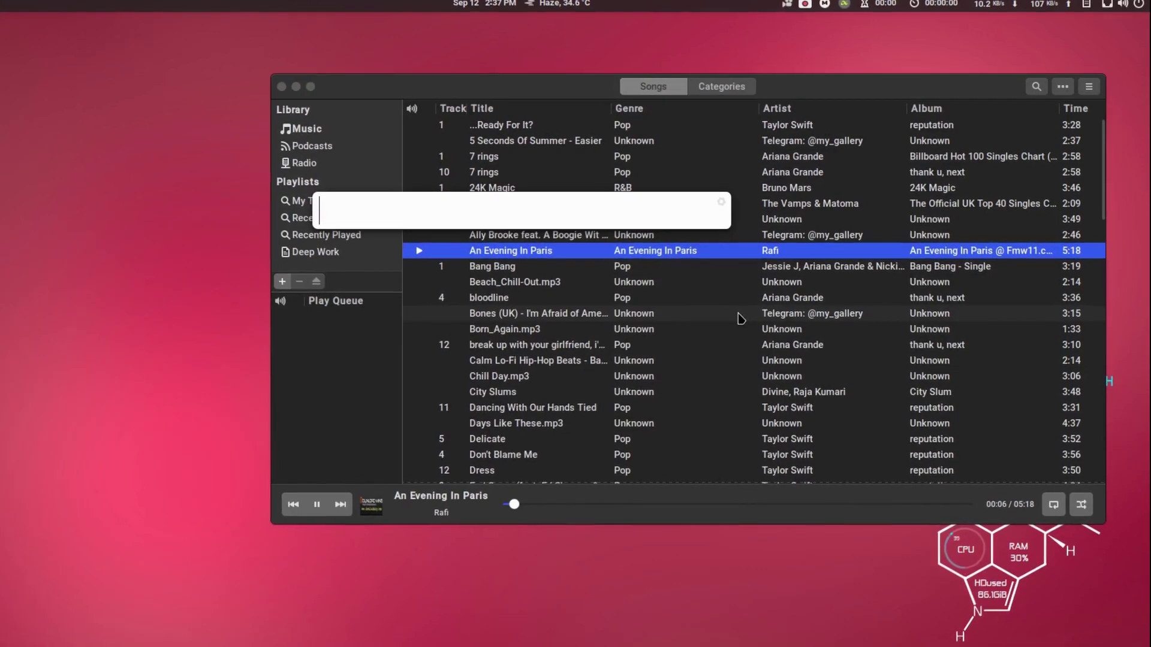
pyautogui.write('sto')
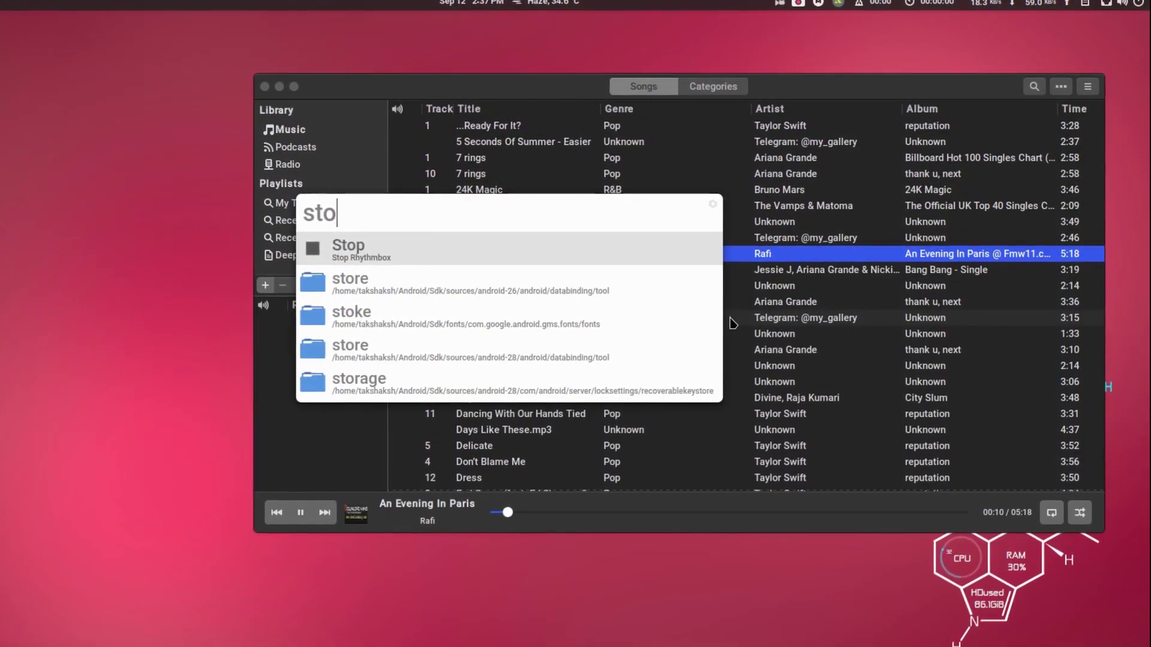
pyautogui.press('Return')
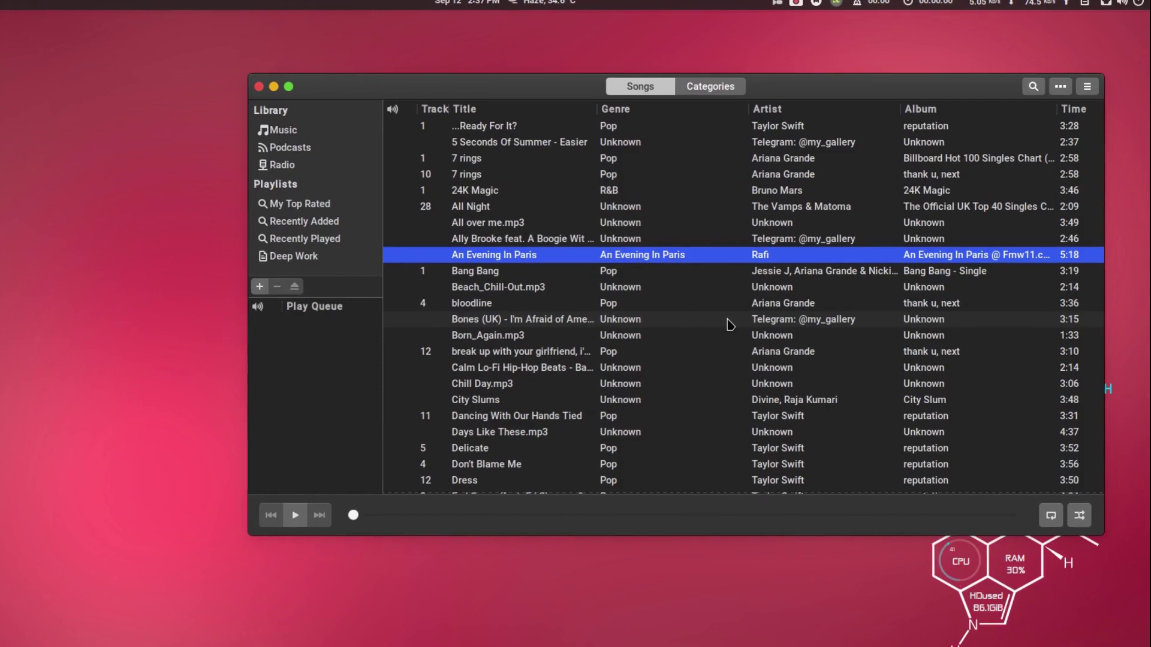
pyautogui.hotkey('ctrl', 'space')
pyautogui.write('play')
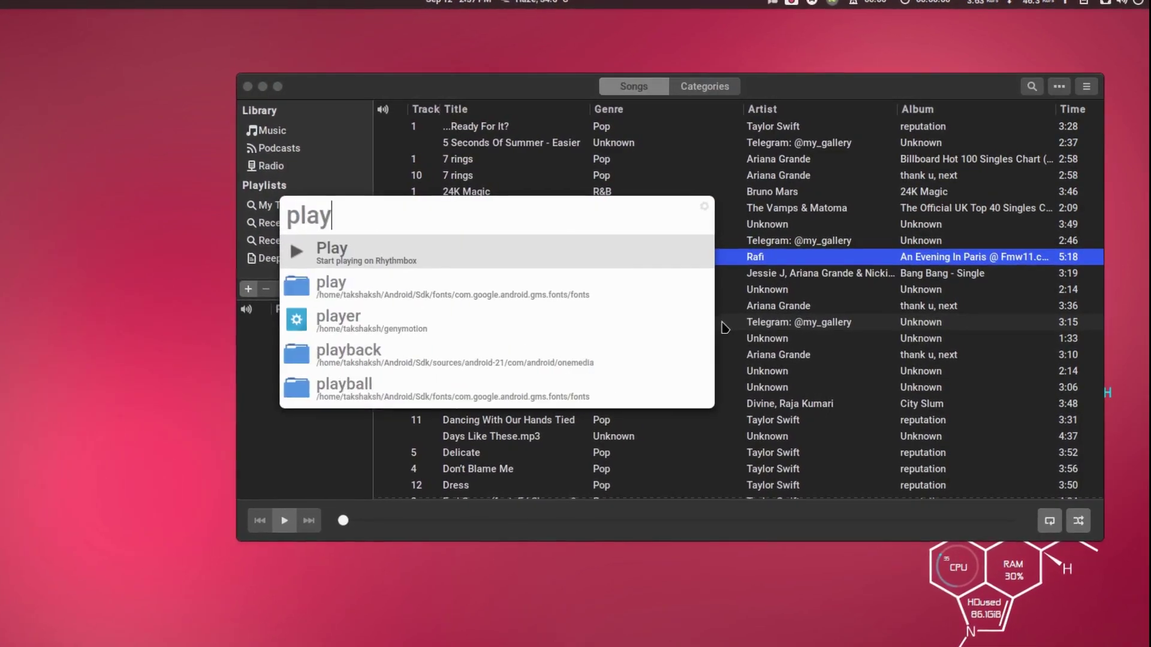
pyautogui.press('Return')
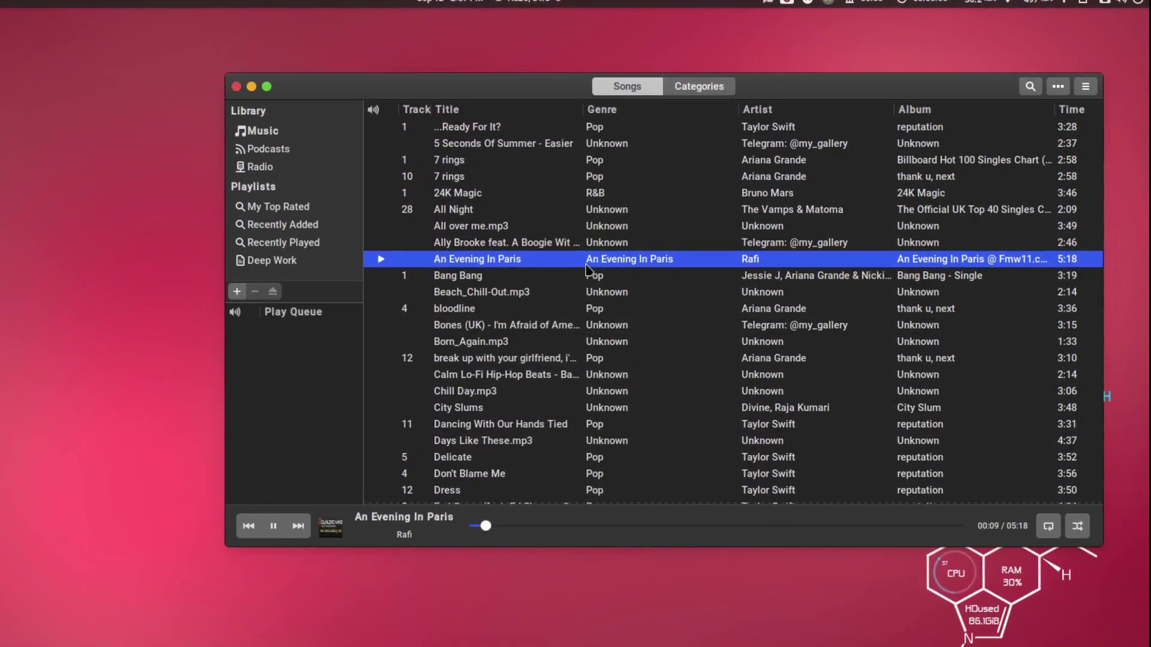
# Pause playback with 'pa', then skip to the next track, Bang Bang, with 'next'.
pyautogui.hotkey('ctrl', 'space')
pyautogui.write('pa')
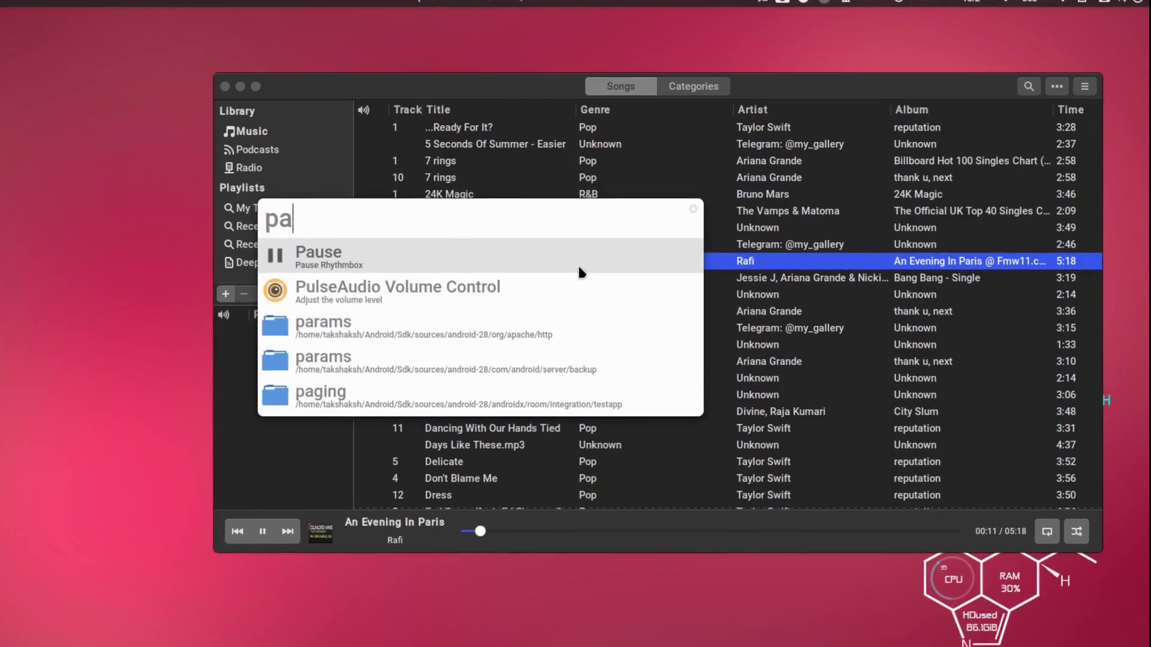
pyautogui.press('Return')
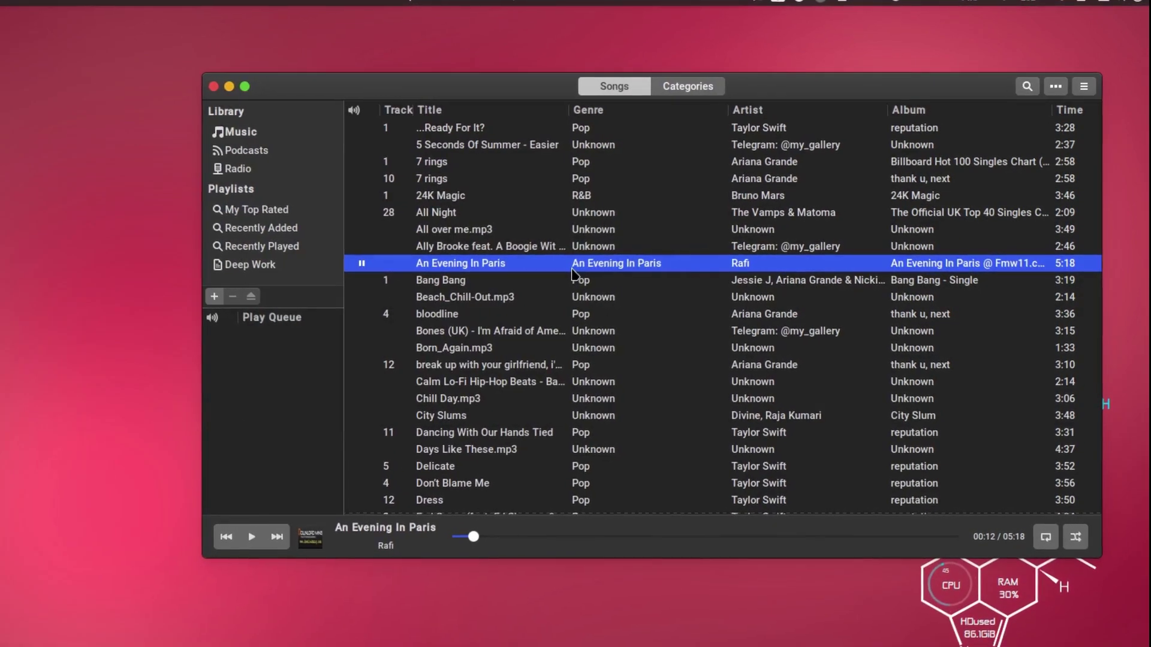
pyautogui.hotkey('ctrl', 'space')
pyautogui.write('net')
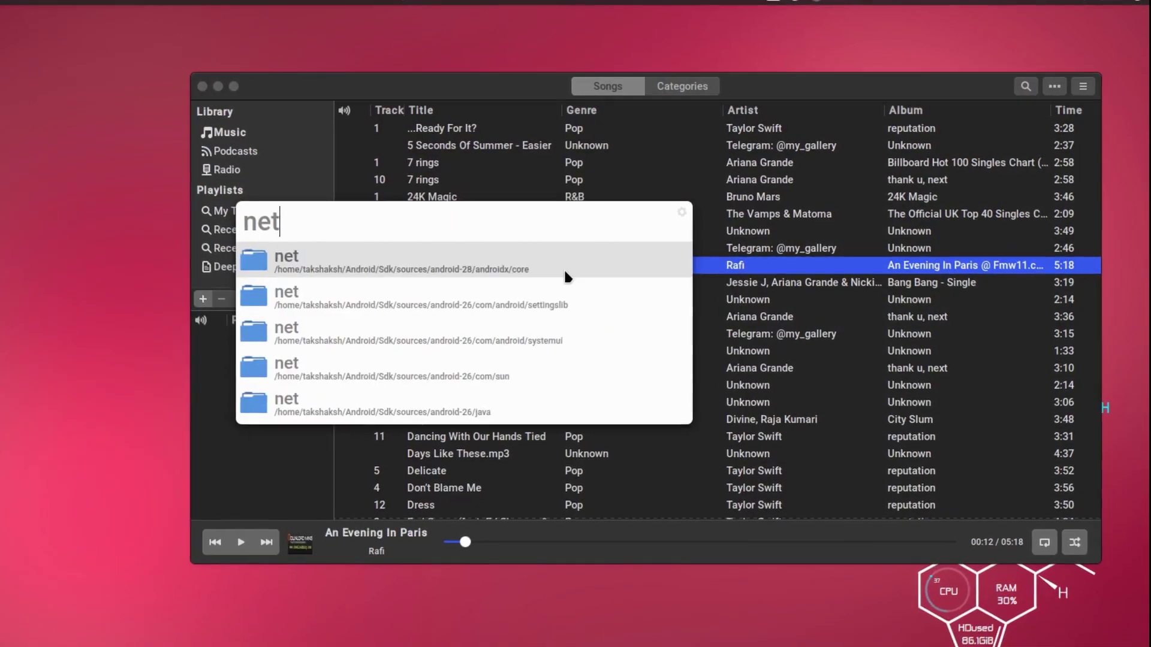
pyautogui.press('BackSpace')
pyautogui.write('xt')
pyautogui.press('Return')
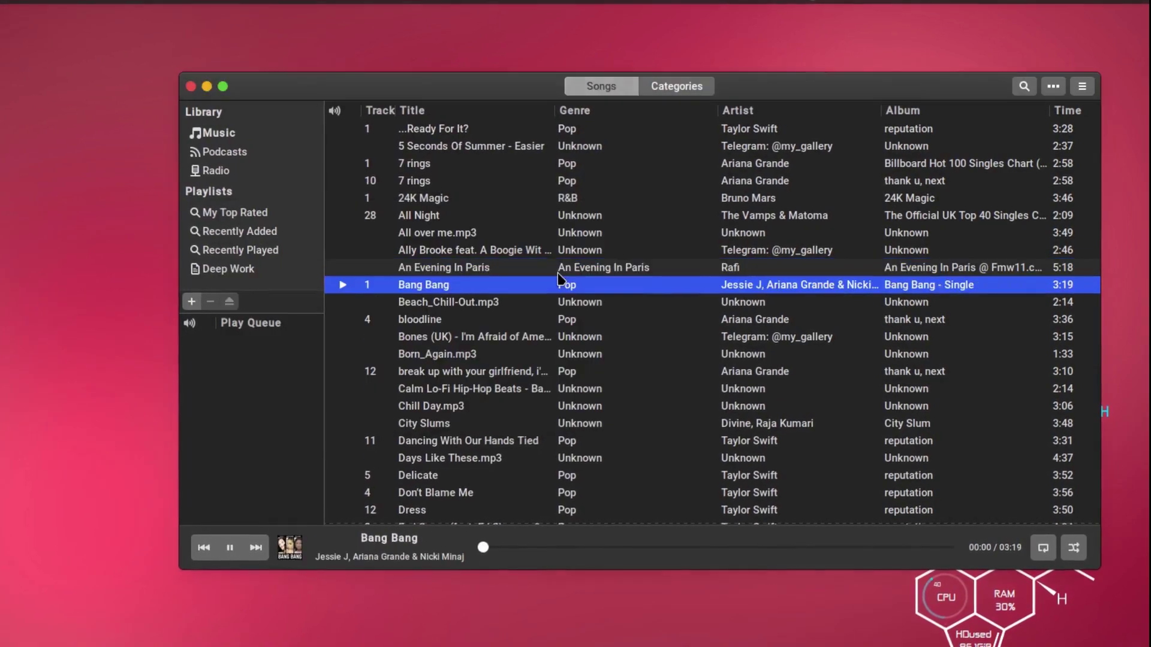
# Stop playback of Bang Bang with Albert's 'stop' command.
pyautogui.hotkey('ctrl', 'space')
pyautogui.write('so')
pyautogui.press('BackSpace')
pyautogui.write('top')
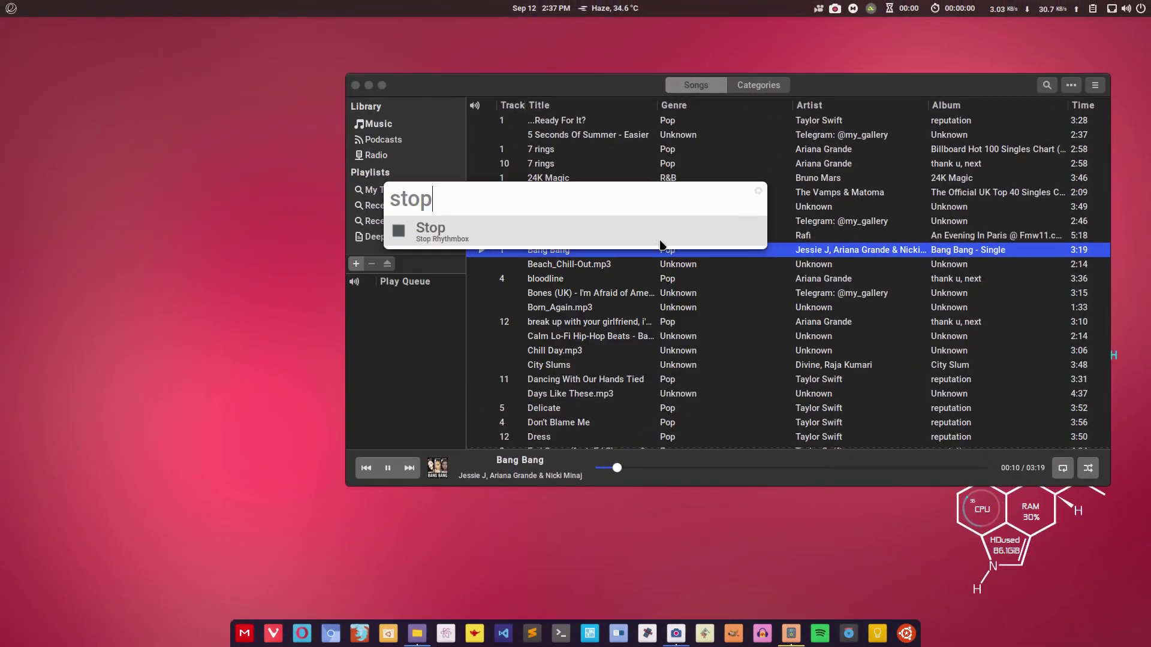
pyautogui.press('Return')
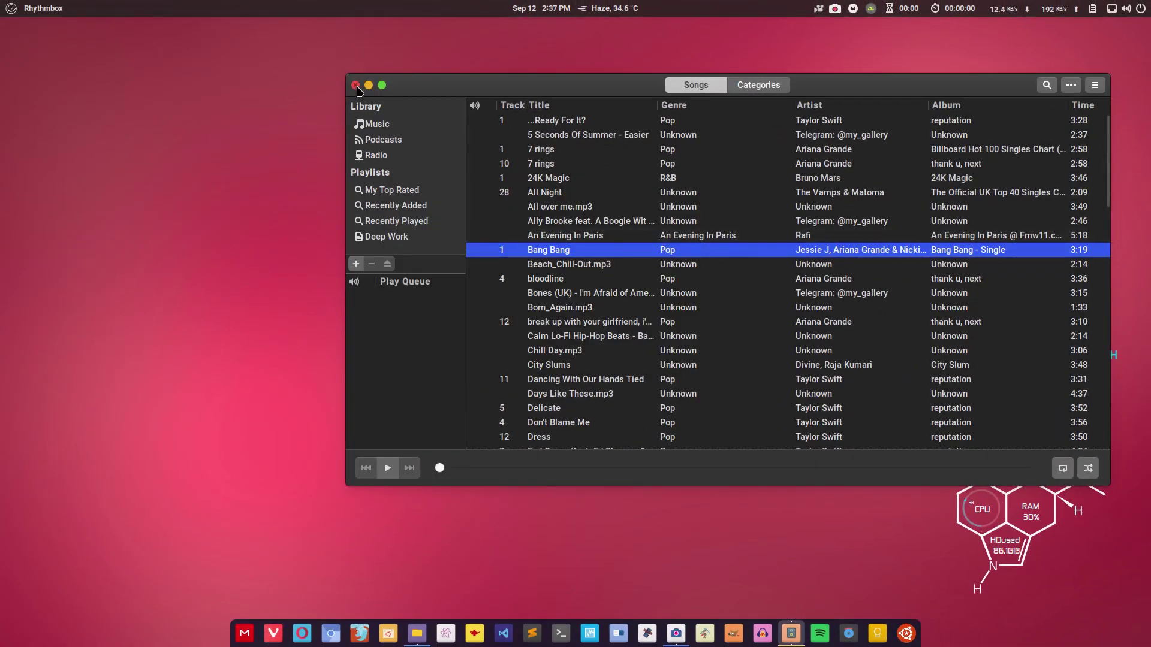
pyautogui.click(355, 85)
pyautogui.hotkey('ctrl', 'space')
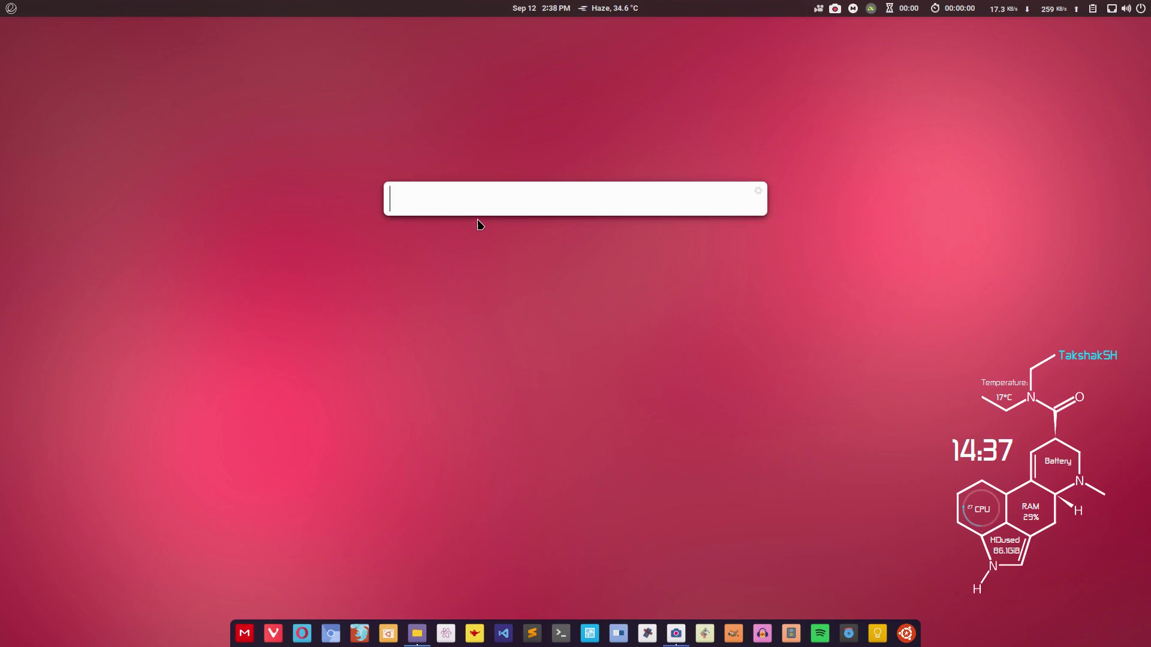
pyautogui.write('shut')
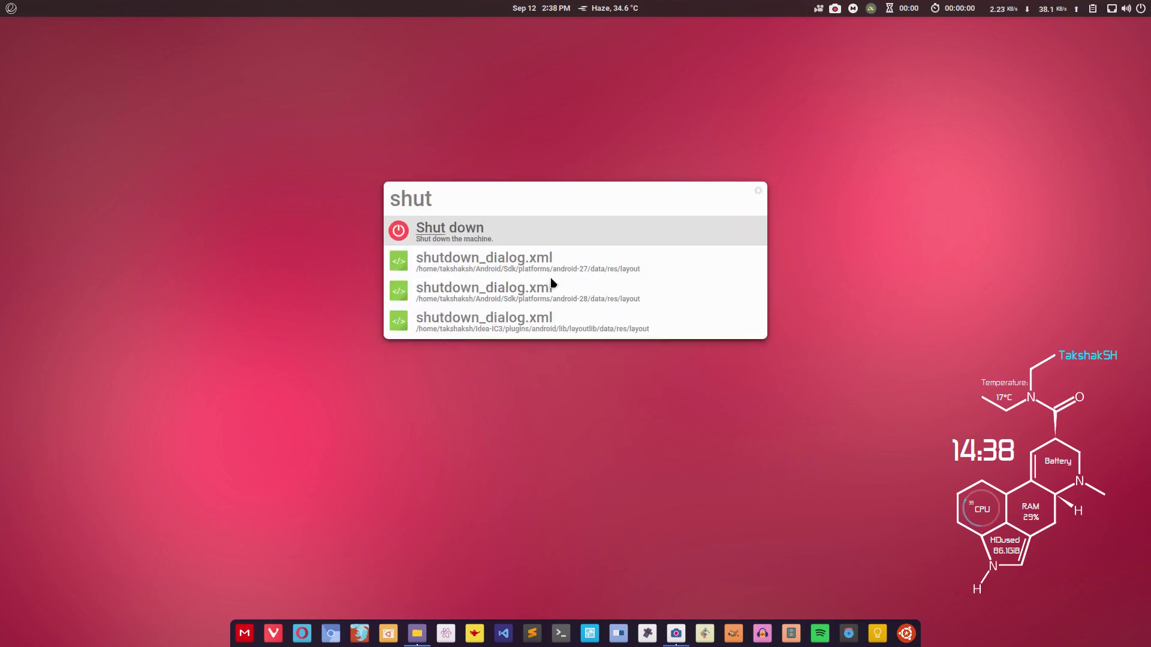
pyautogui.press('BackSpace')
pyautogui.press('BackSpace')
pyautogui.press('BackSpace')
pyautogui.press('BackSpace')
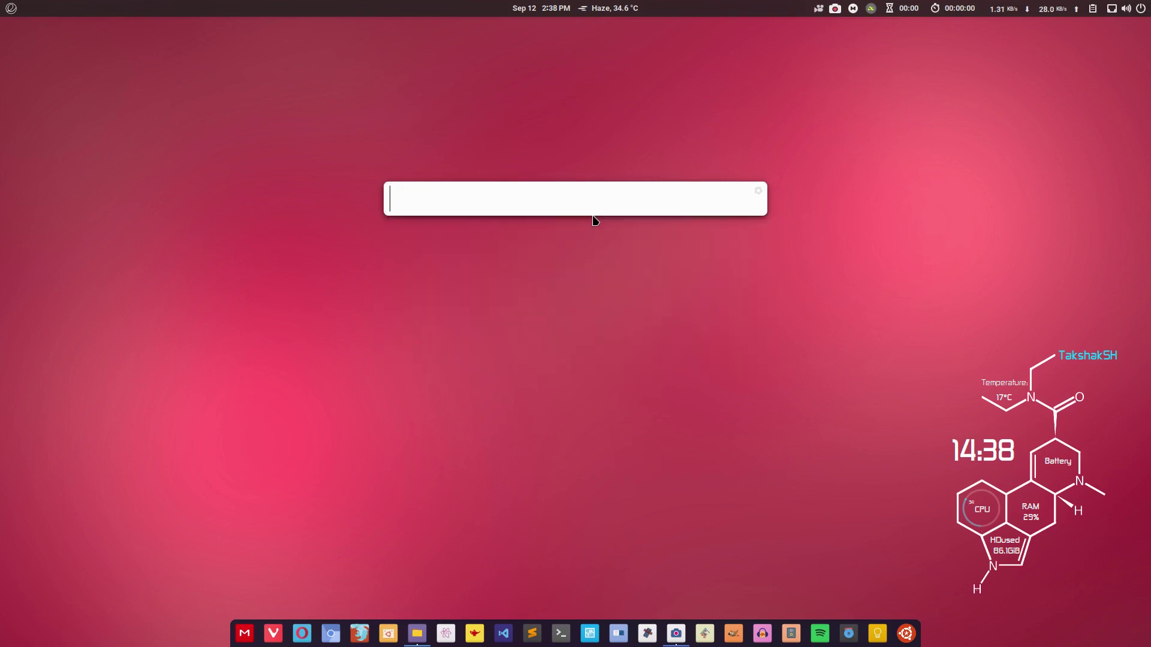
pyautogui.write('rebo')
pyautogui.press('BackSpace')
pyautogui.press('BackSpace')
pyautogui.press('BackSpace')
pyautogui.press('BackSpace')
# Run '> sudo apt update' from Albert, enter the sudo password, then close the terminal.
pyautogui.write('> ')
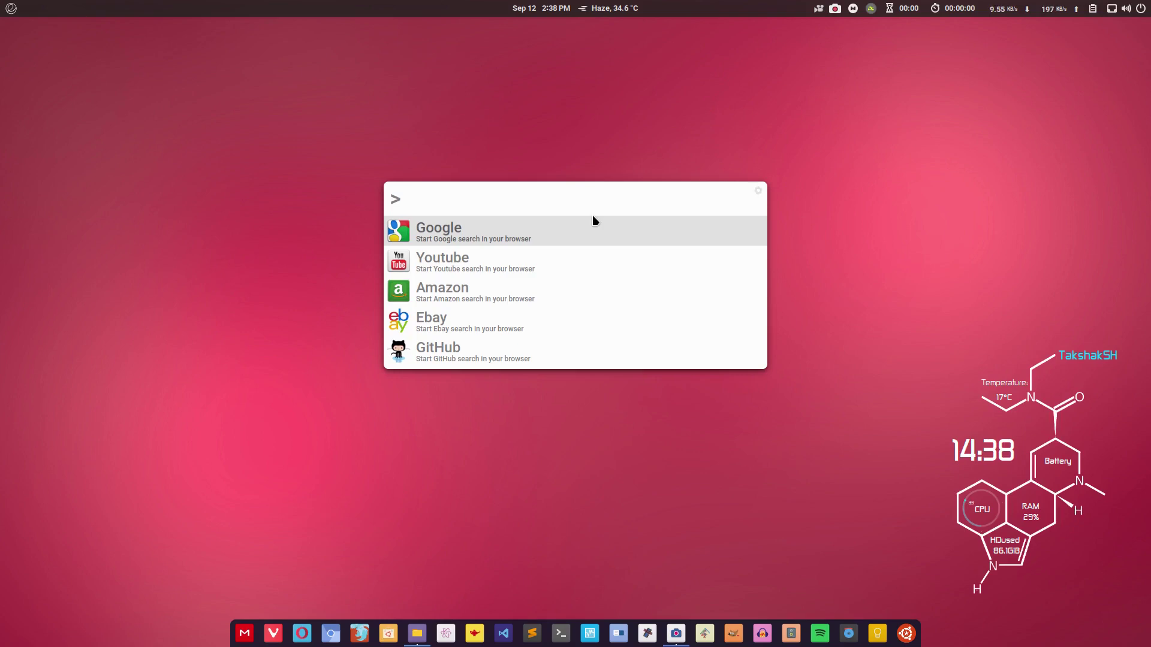
pyautogui.write('sudo atp u')
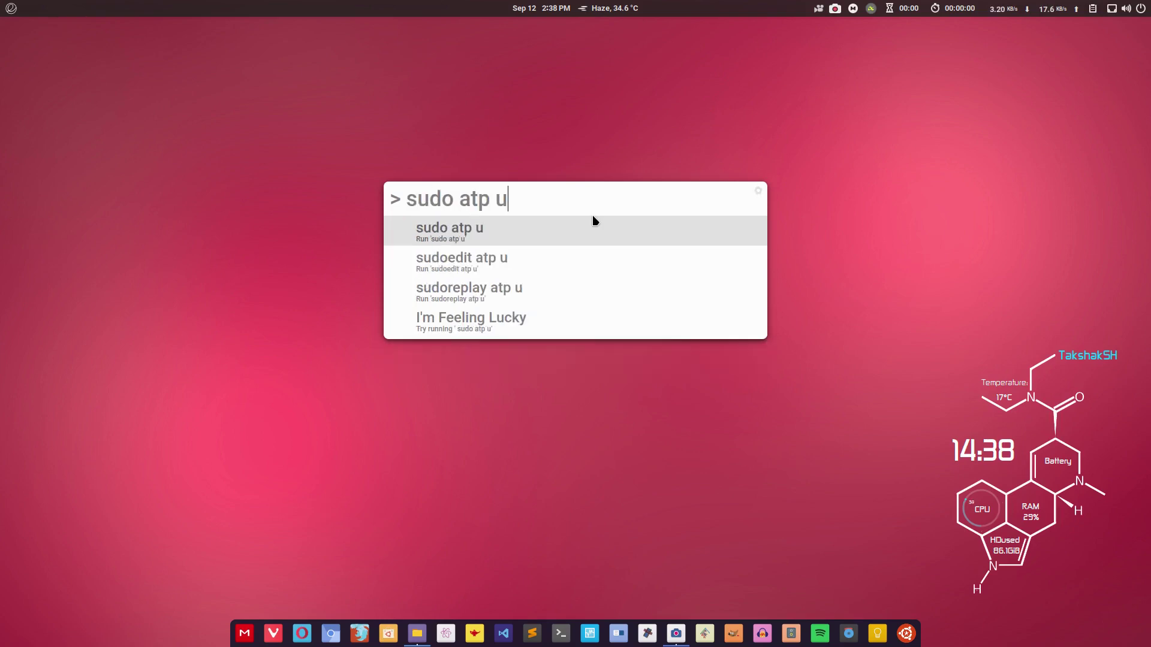
pyautogui.press('BackSpace')
pyautogui.press('BackSpace')
pyautogui.press('BackSpace')
pyautogui.press('BackSpace')
pyautogui.write('pt udp')
pyautogui.press('BackSpace')
pyautogui.press('BackSpace')
pyautogui.write('pdate')
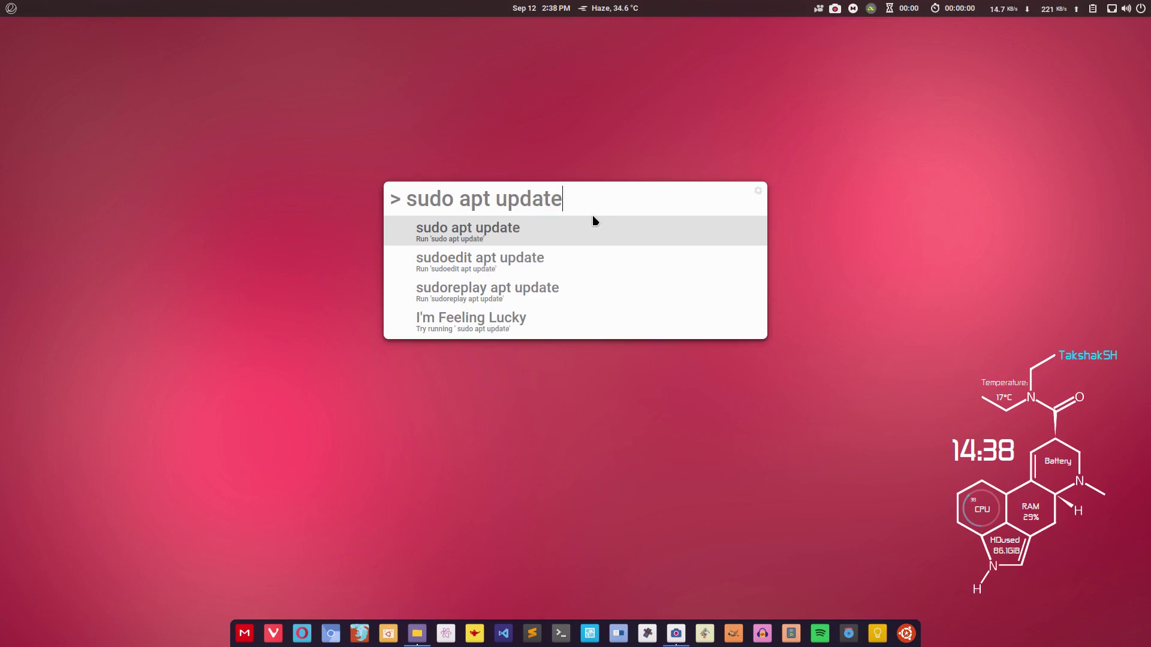
pyautogui.press('Return')
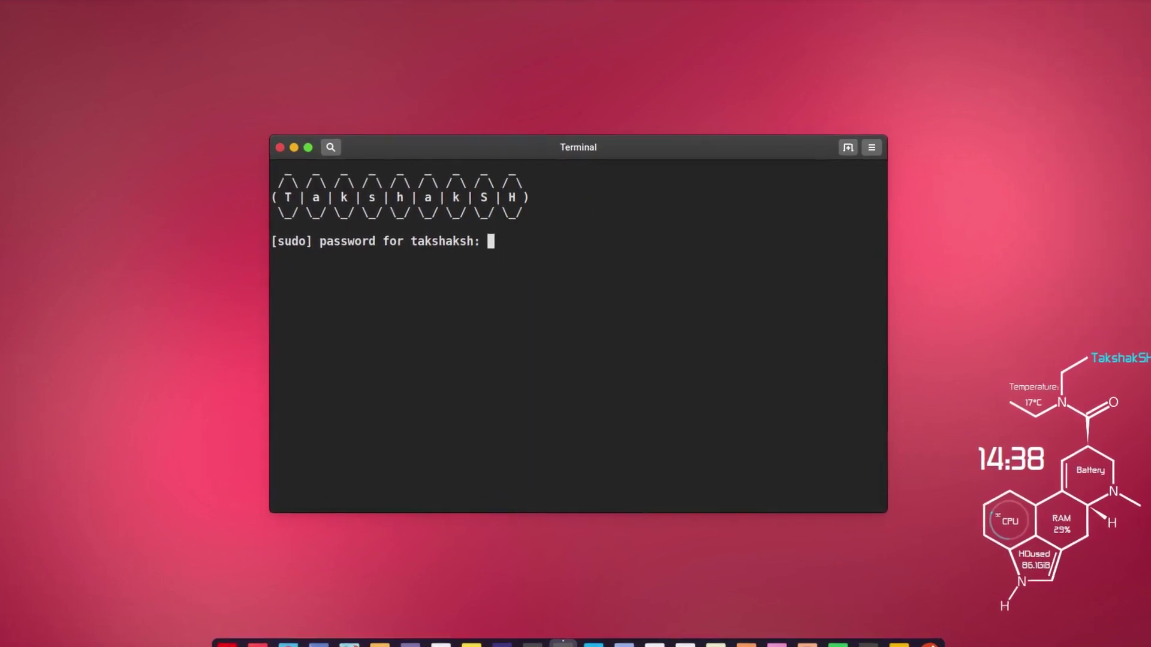
pyautogui.press('Return')
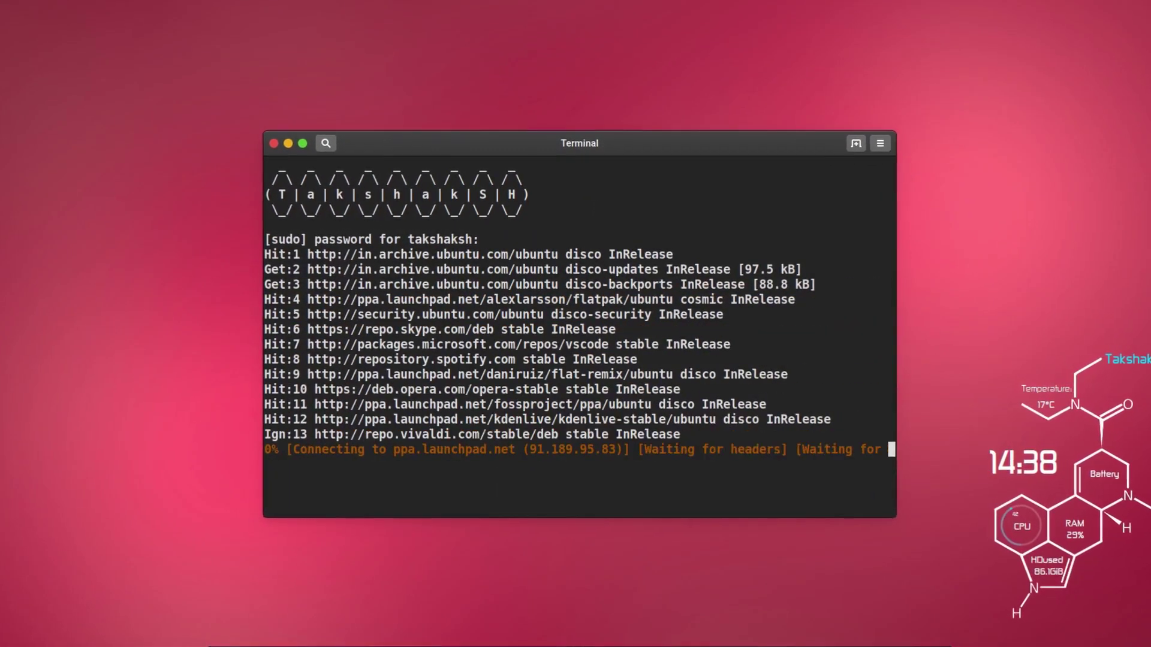
pyautogui.write('c')
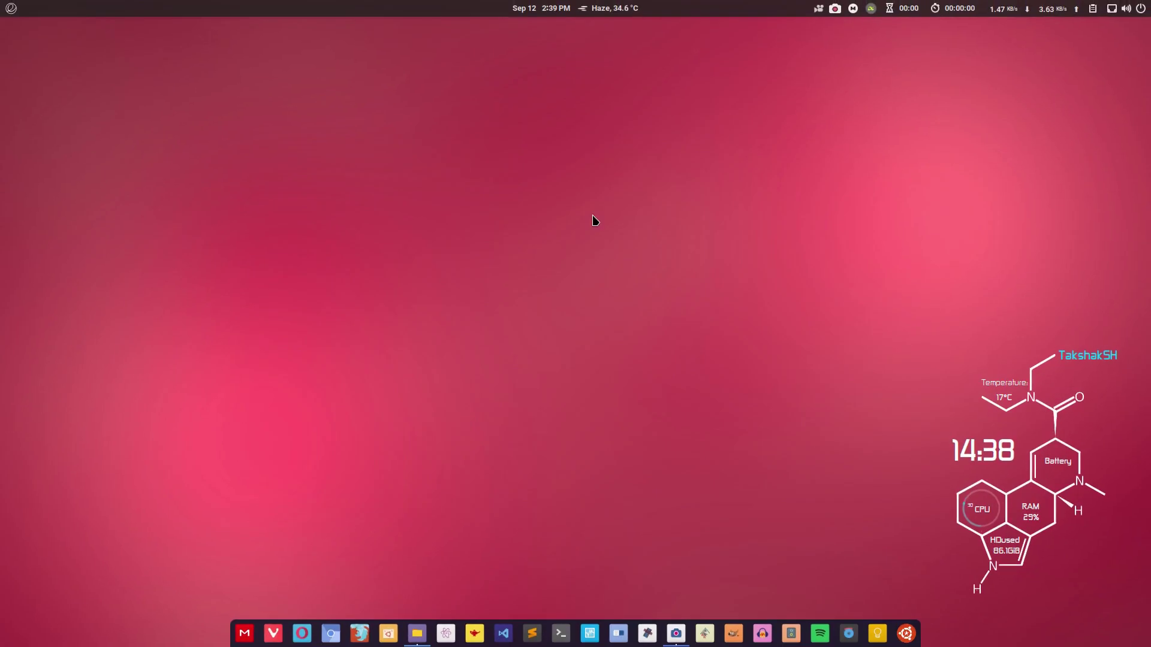
# Open Albert's settings and show WebSearch's engines, such as Google 'gg', Youtube 'yt', DuckDuckGo 'dd'.
pyautogui.hotkey('ctrl', 'space')
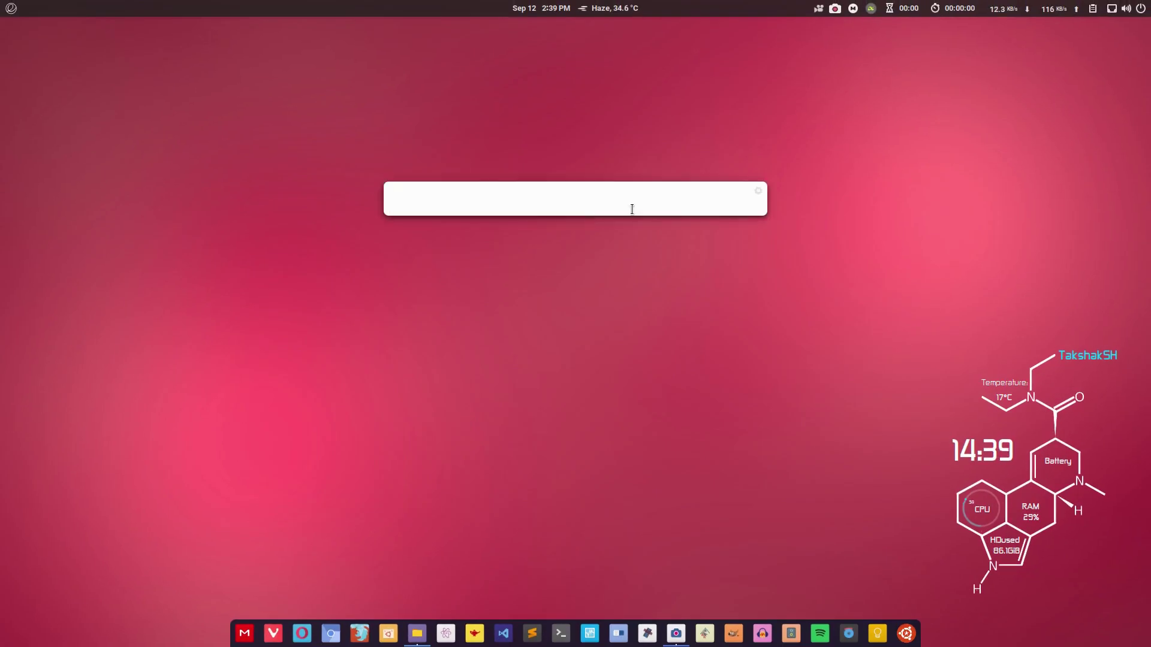
pyautogui.click(759, 194)
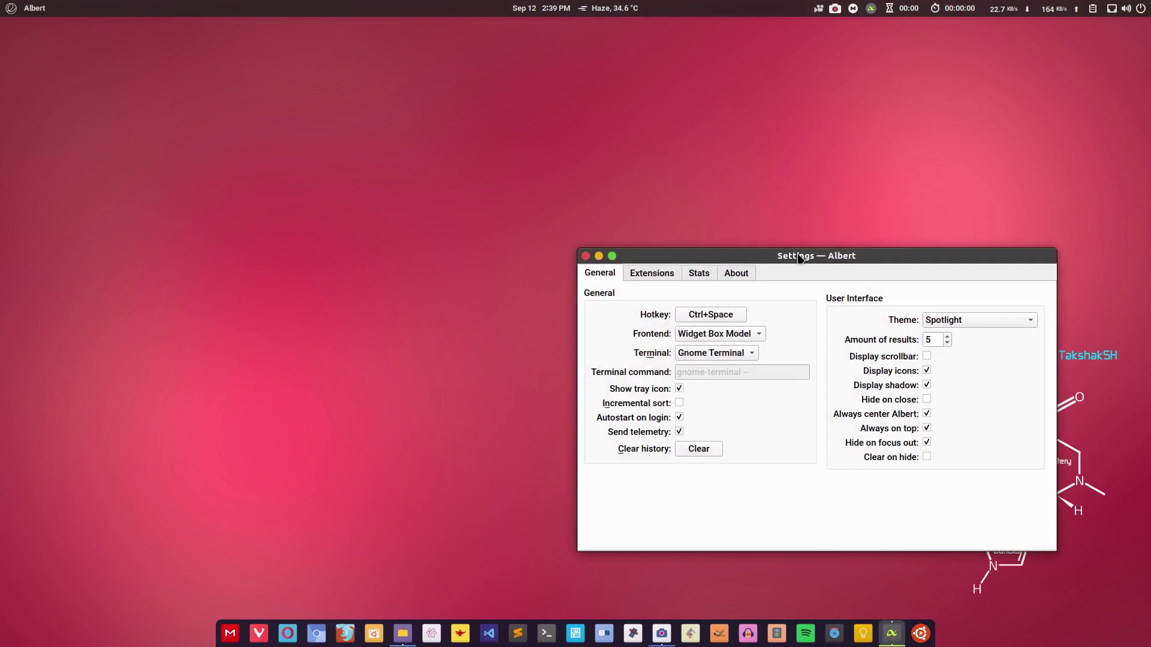
pyautogui.moveTo(798, 258); pyautogui.dragTo(514, 158)
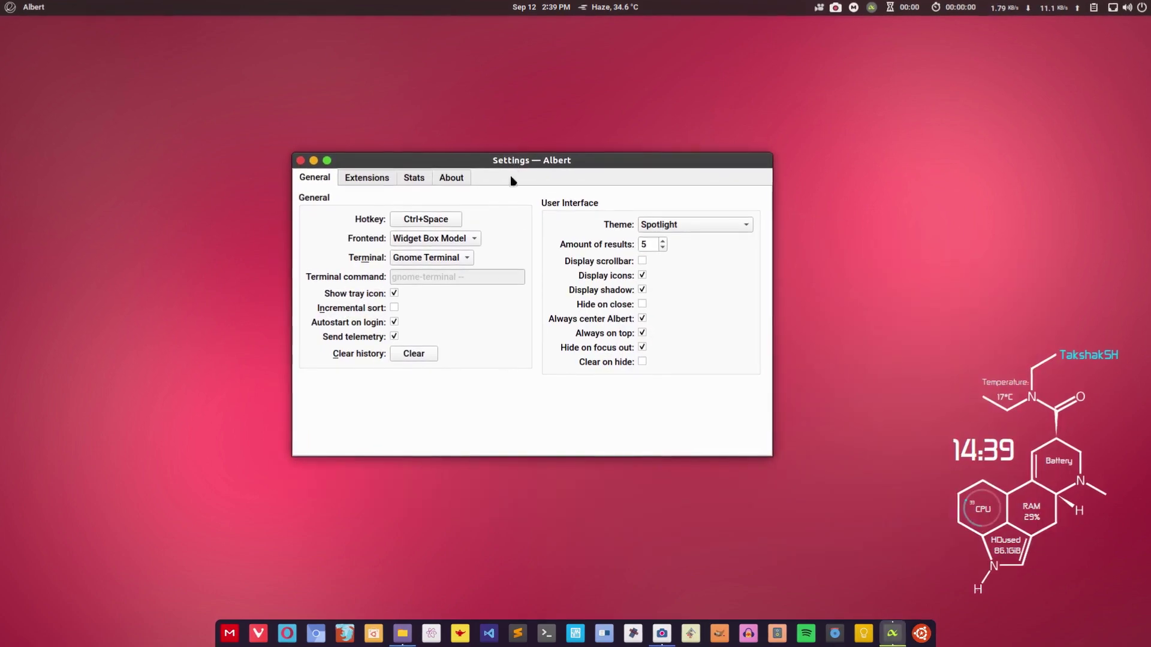
pyautogui.click(372, 175)
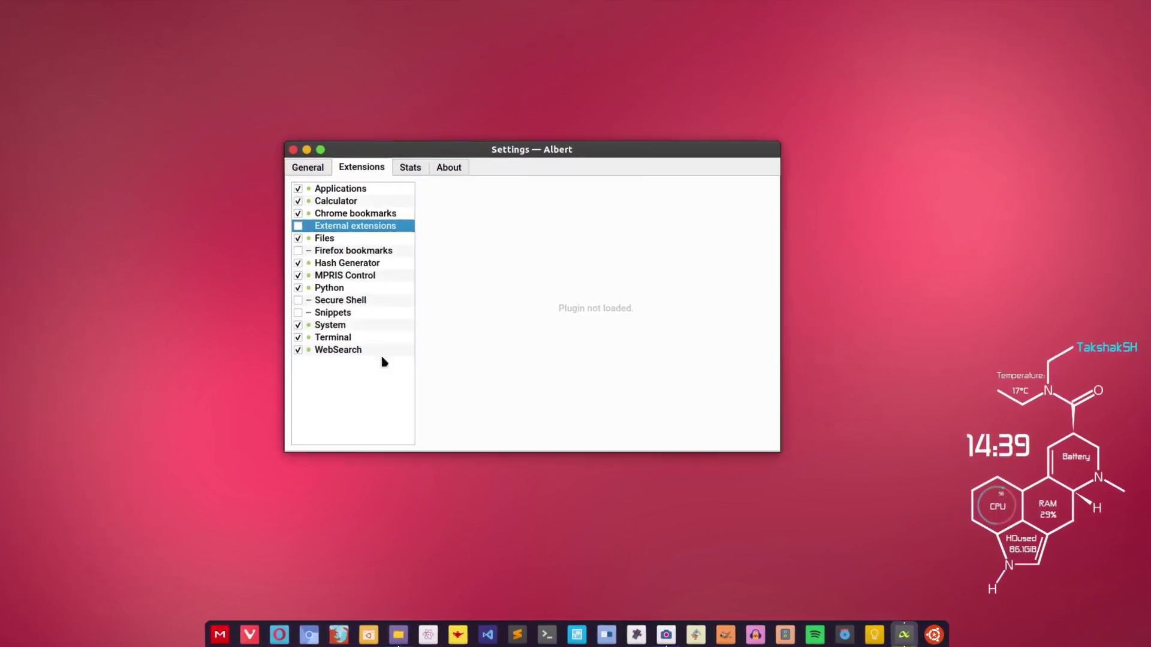
pyautogui.click(350, 352)
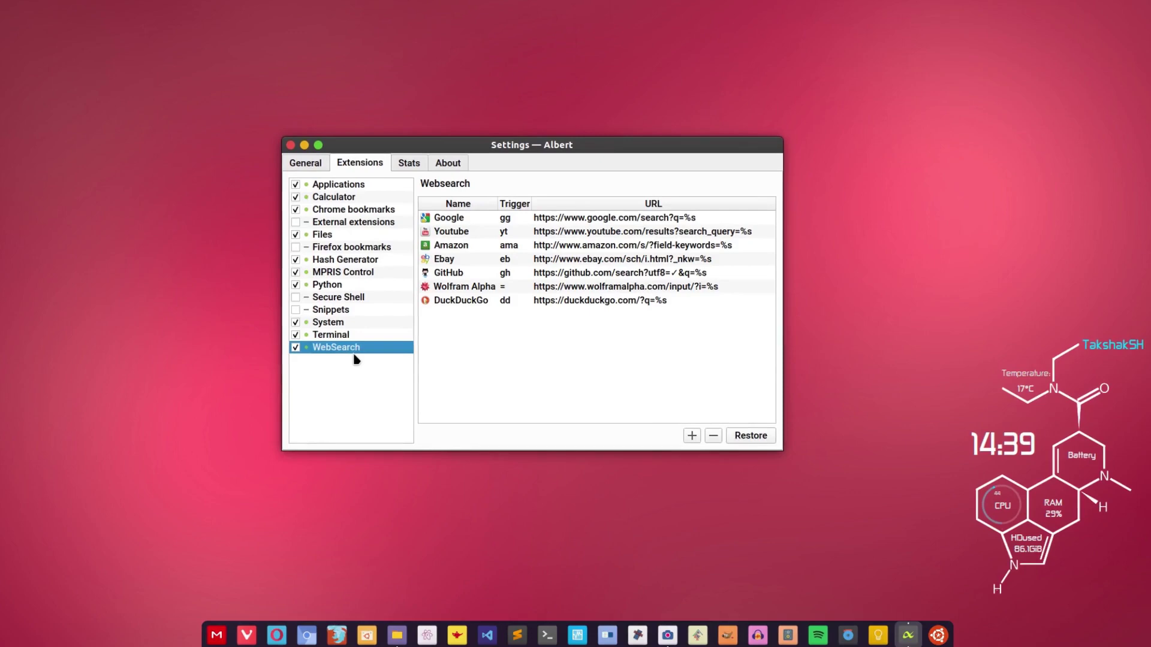
pyautogui.hotkey('ctrl', 'space')
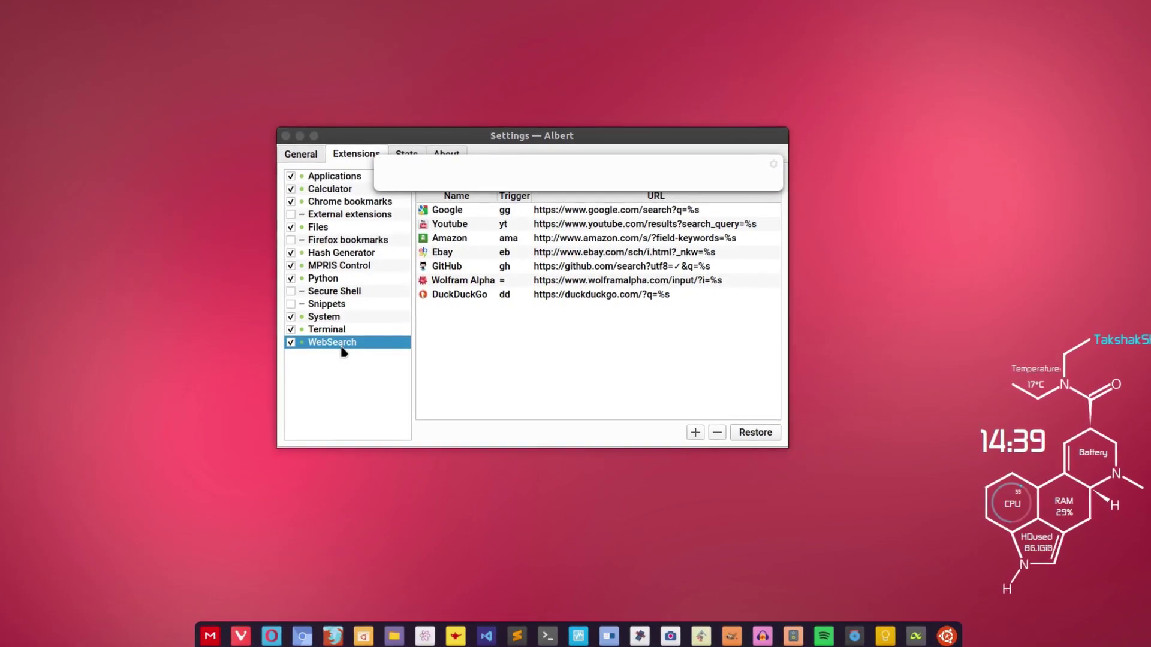
pyautogui.write('linux.org')
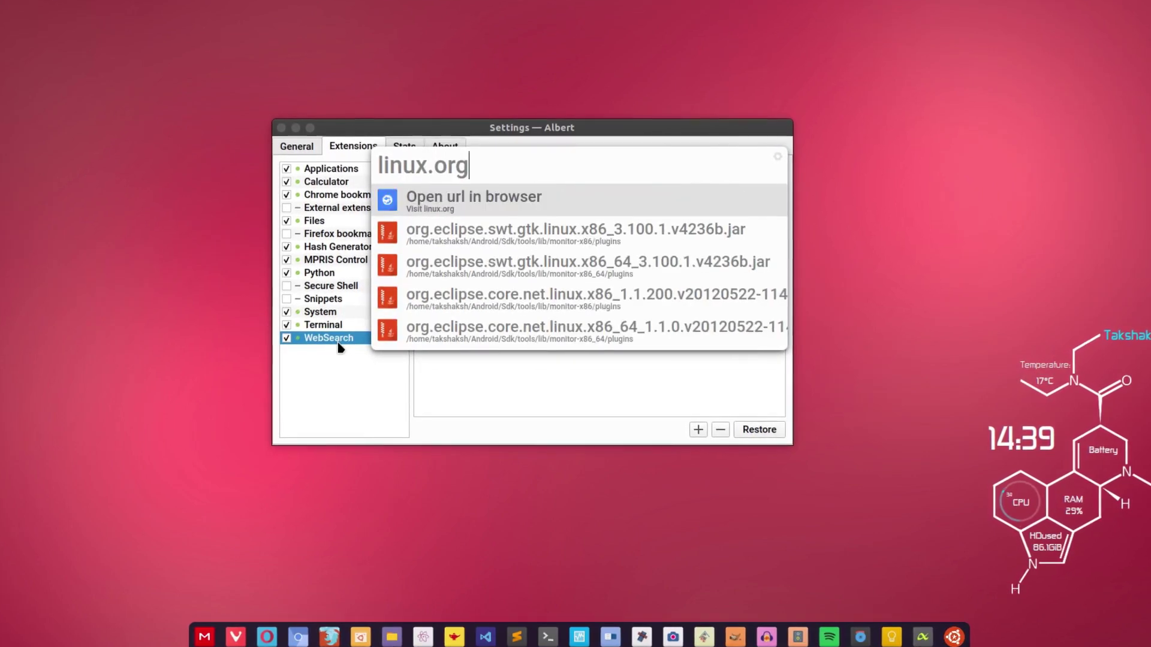
pyautogui.press('Return')
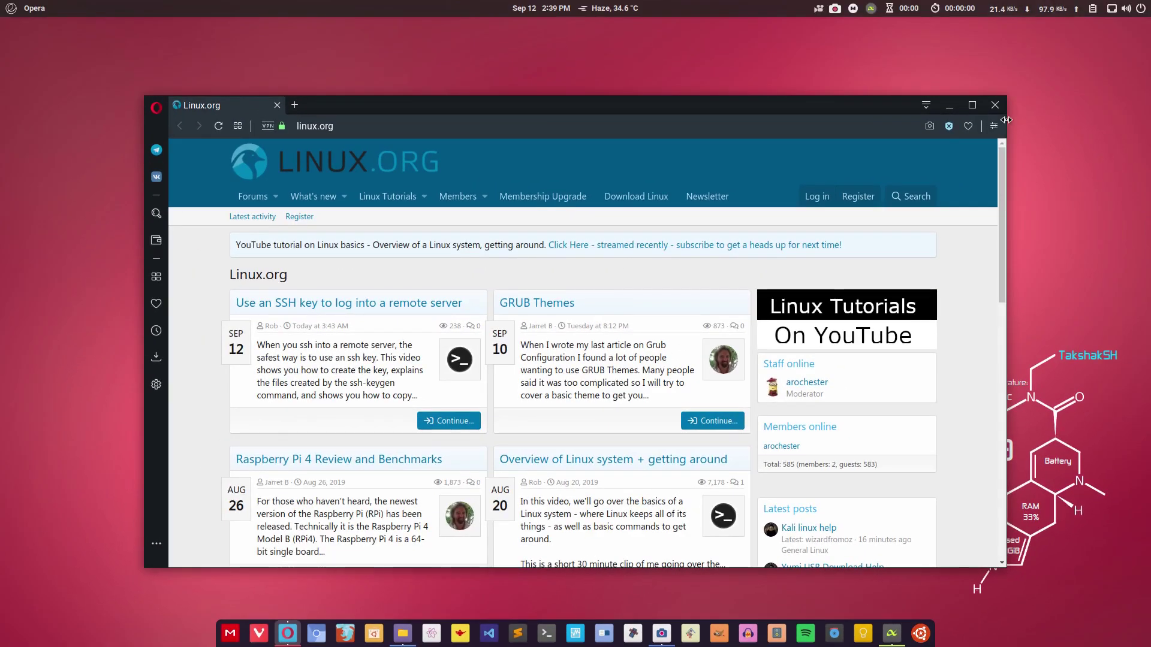
pyautogui.click(949, 105)
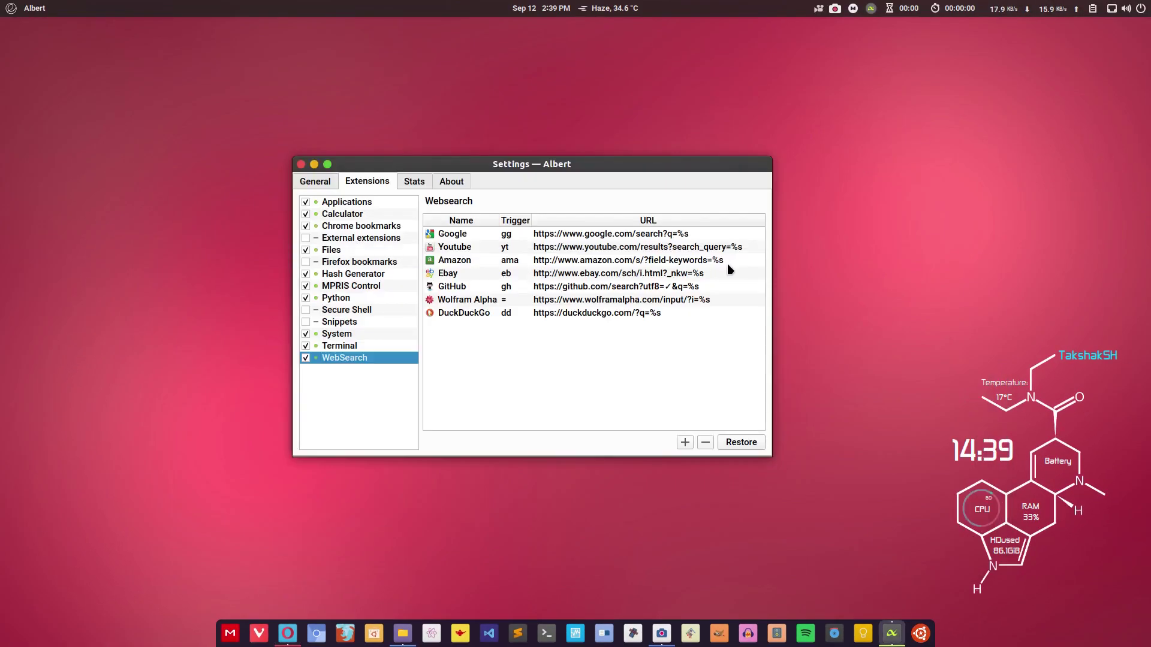
# View the Chrome bookmarks extension (81 bookmarks), then search 'Taj mah' to find the Taj Mahal bookmark.
pyautogui.click(352, 231)
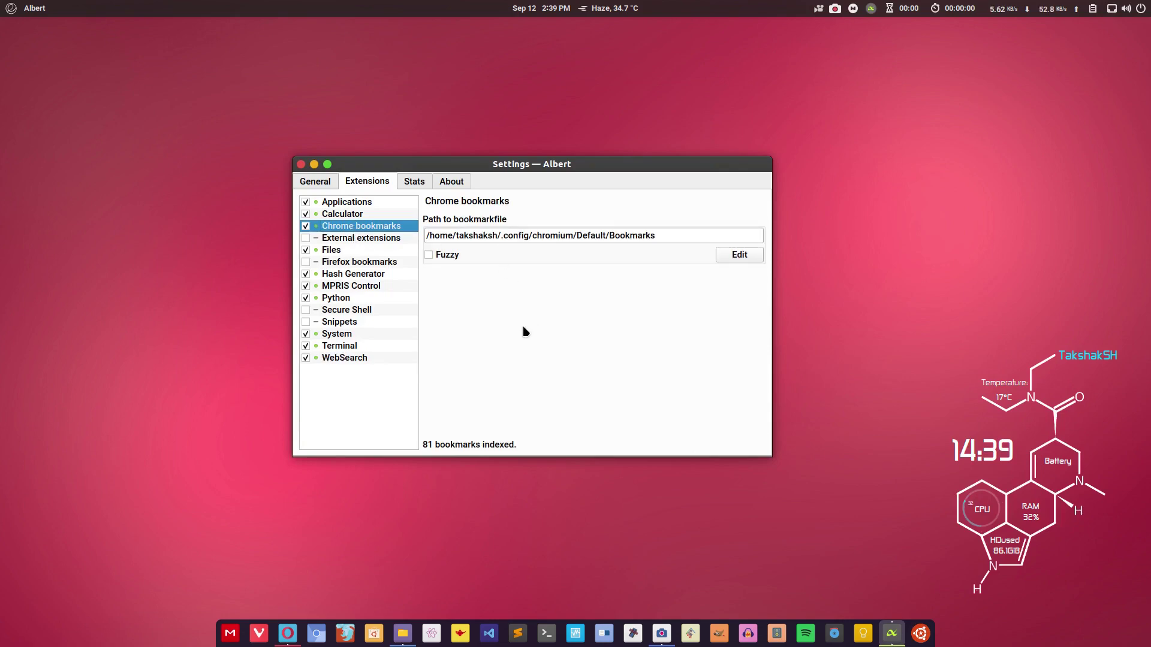
pyautogui.hotkey('ctrl', 'space')
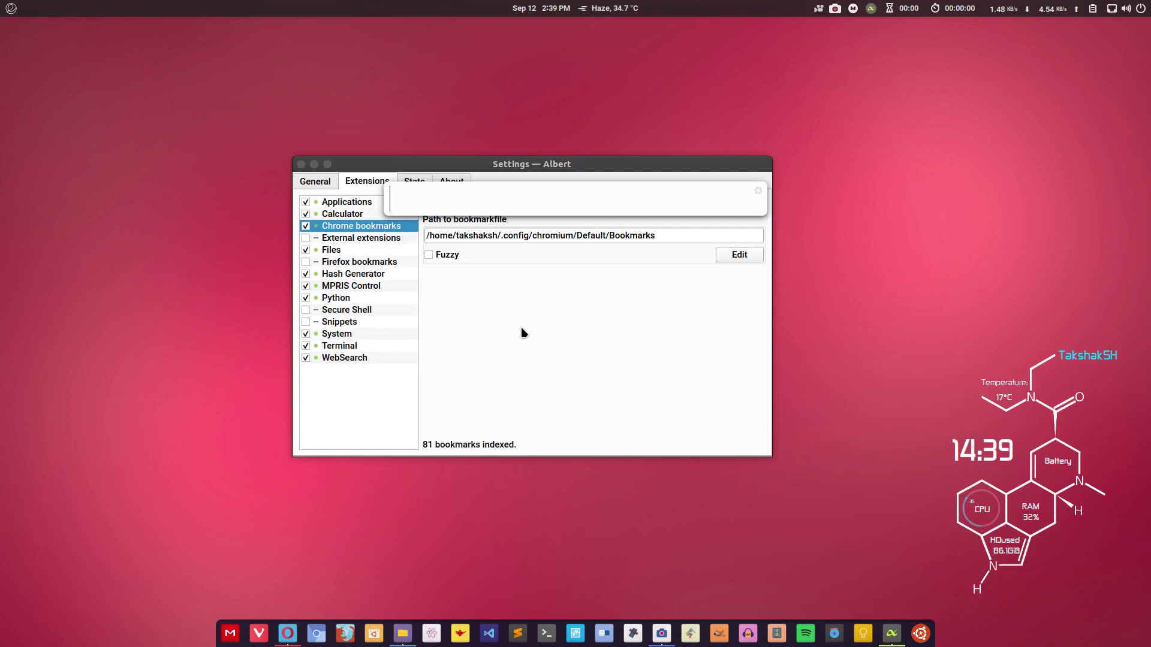
pyautogui.write('Taj')
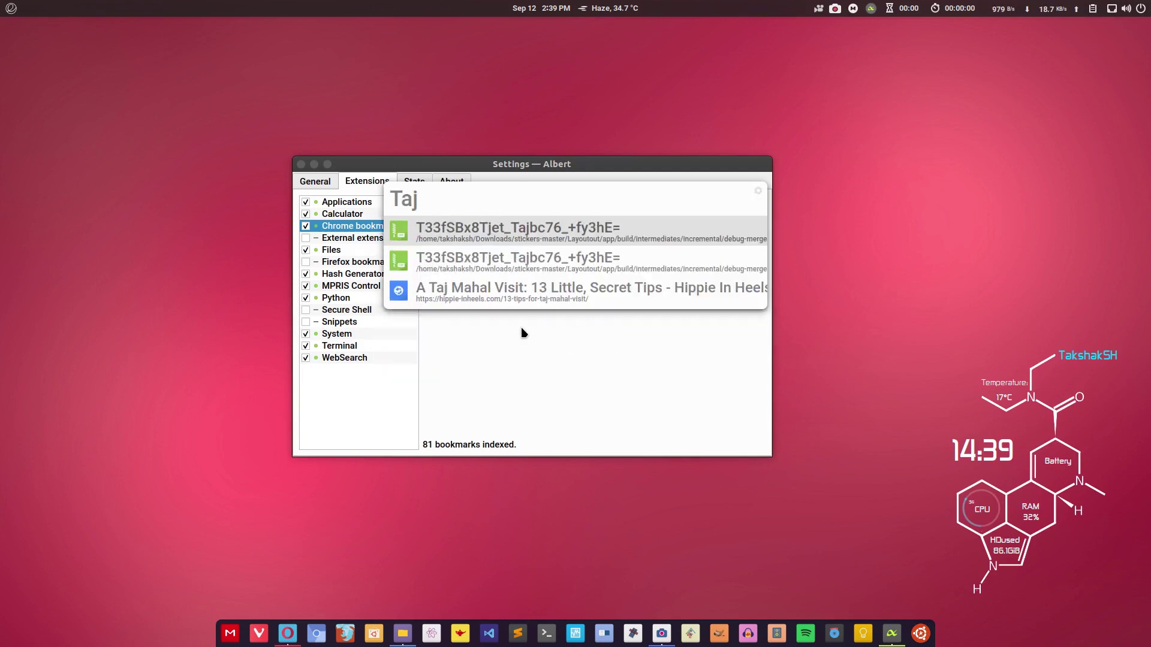
pyautogui.write(' mah')
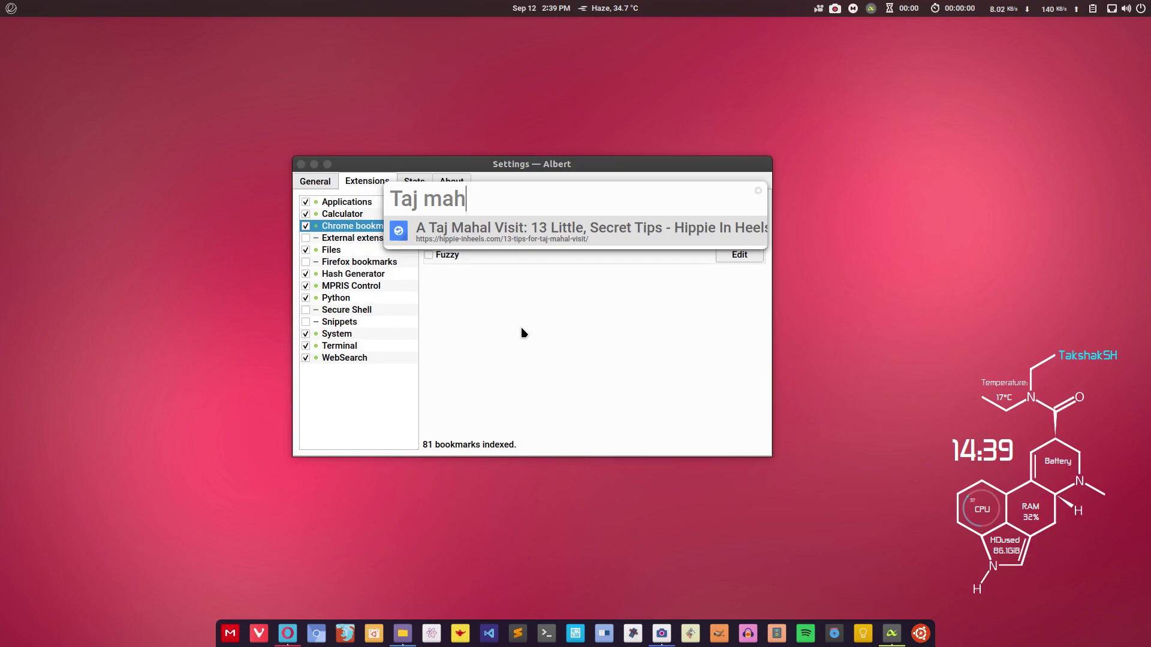
pyautogui.press('Escape')
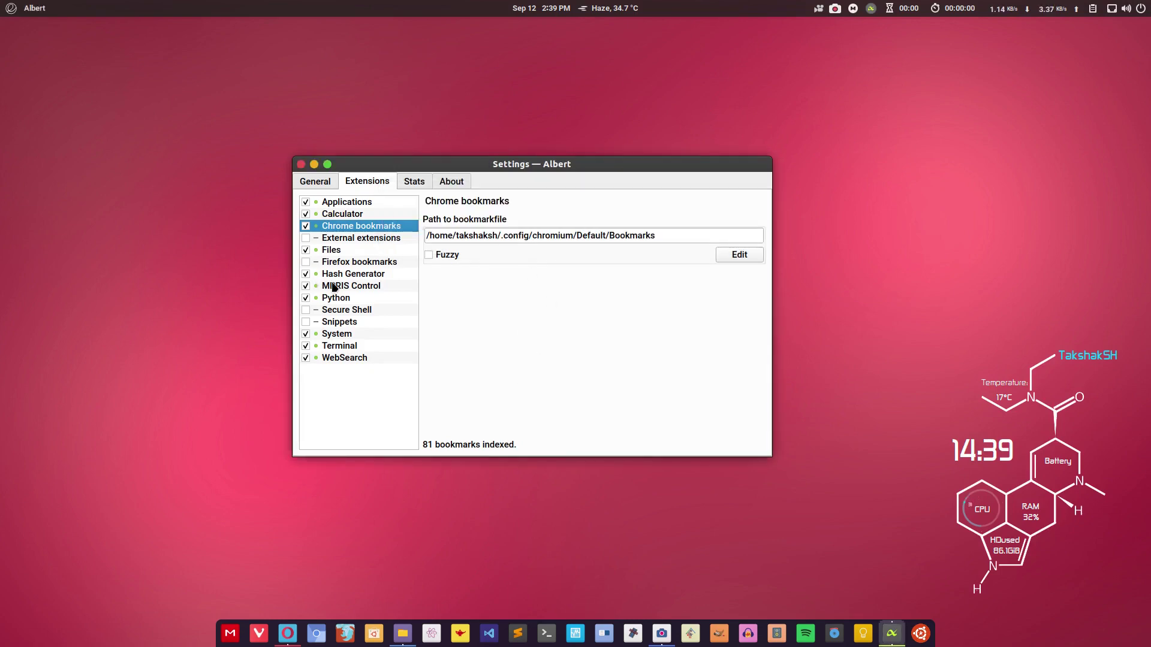
# Show the Files extension, then play '05 Delicate.m4a' via a 'delicate' query and close Videos.
pyautogui.click(333, 251)
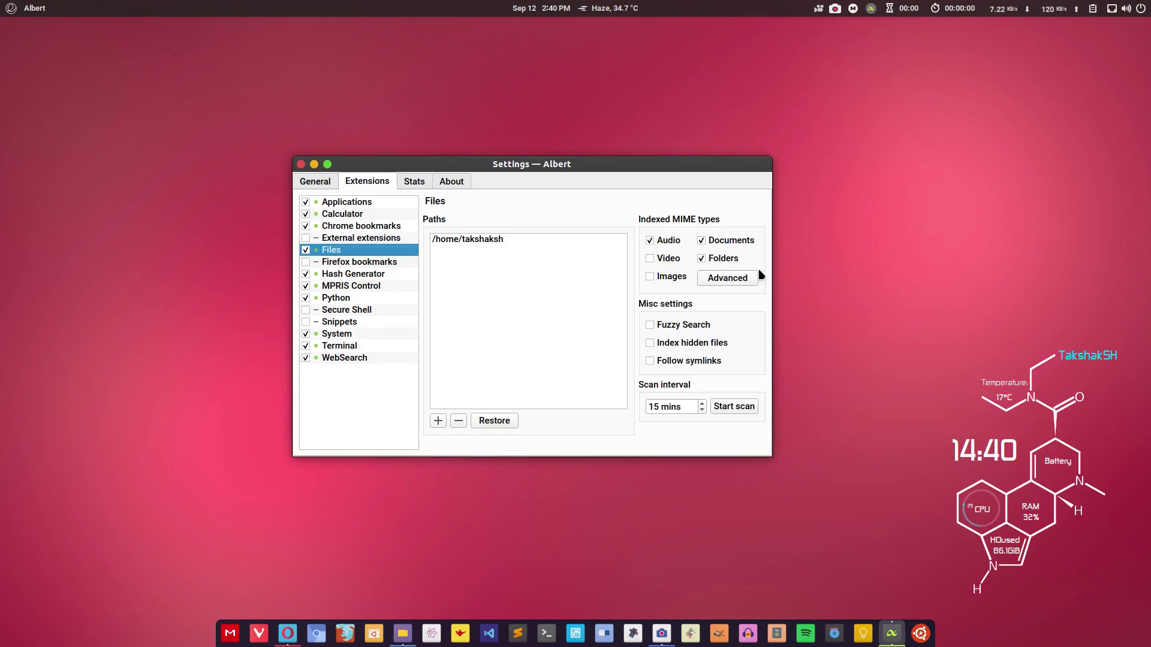
pyautogui.hotkey('ctrl', 'space')
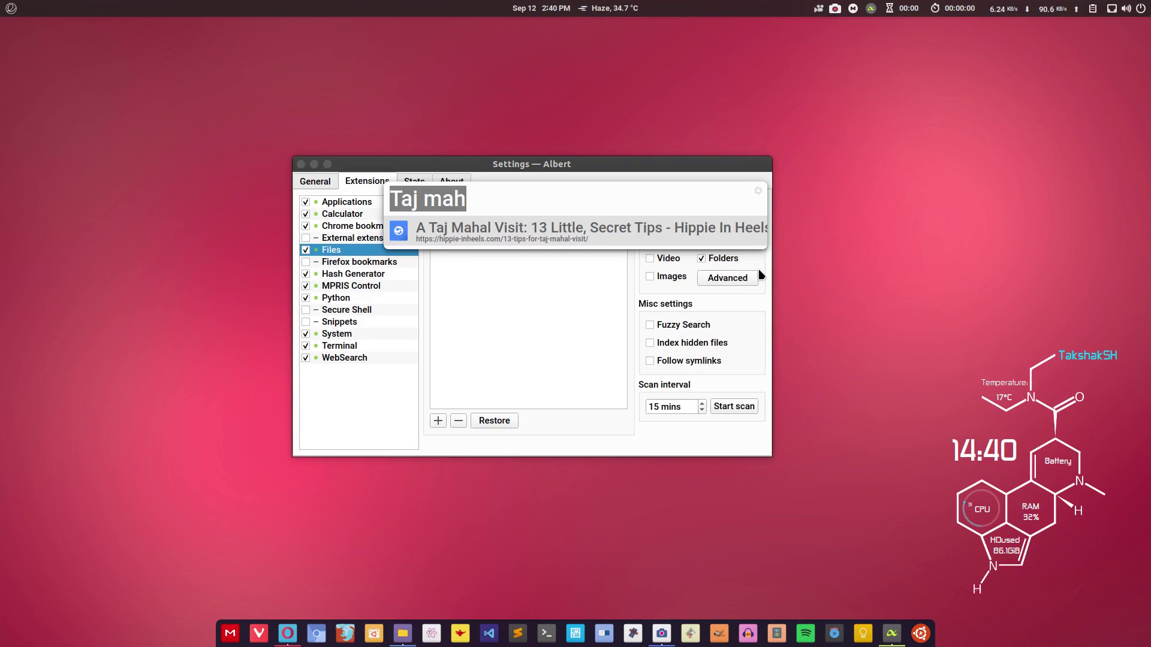
pyautogui.press('BackSpace')
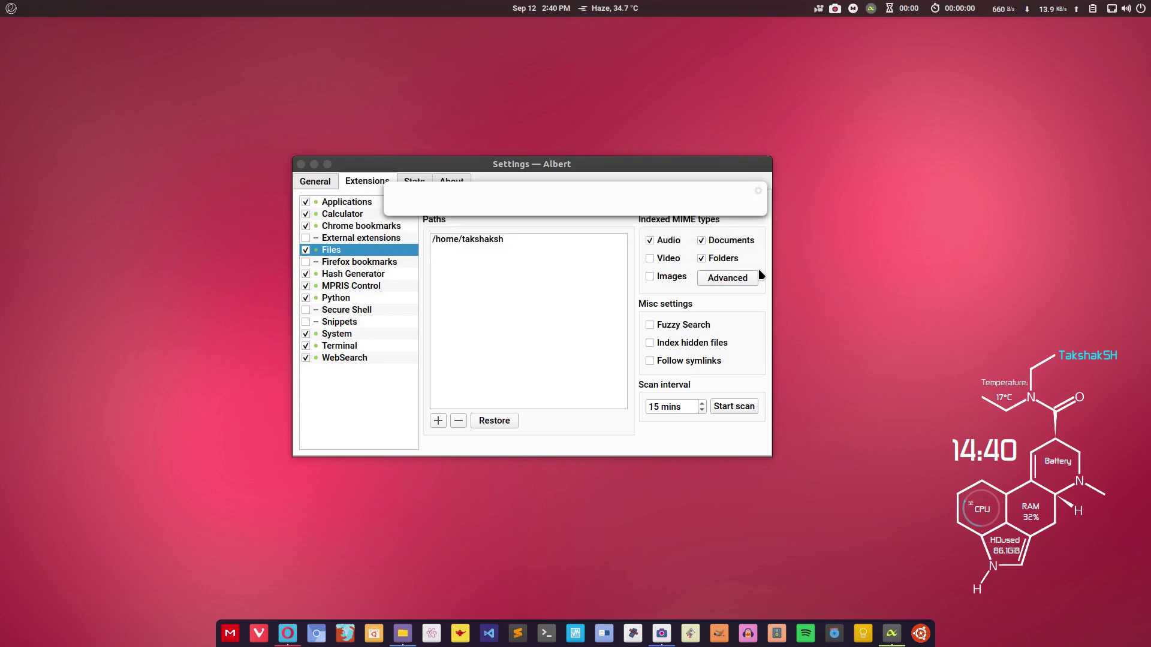
pyautogui.write('decate')
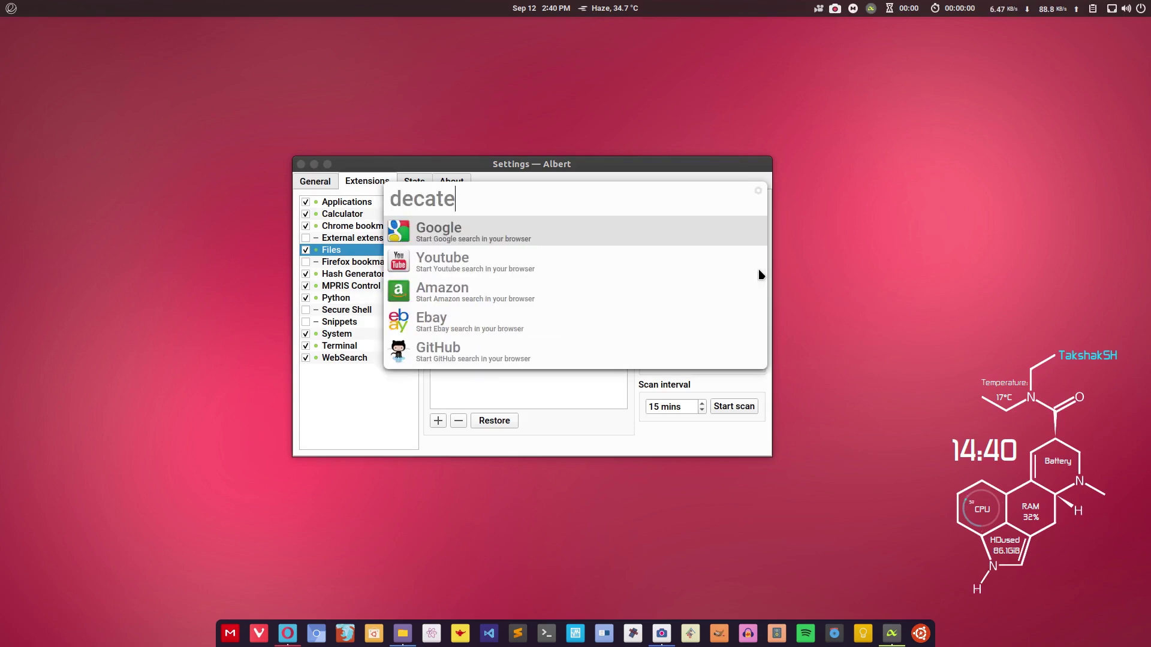
pyautogui.press('BackSpace')
pyautogui.press('BackSpace')
pyautogui.press('BackSpace')
pyautogui.press('BackSpace')
pyautogui.write('licate')
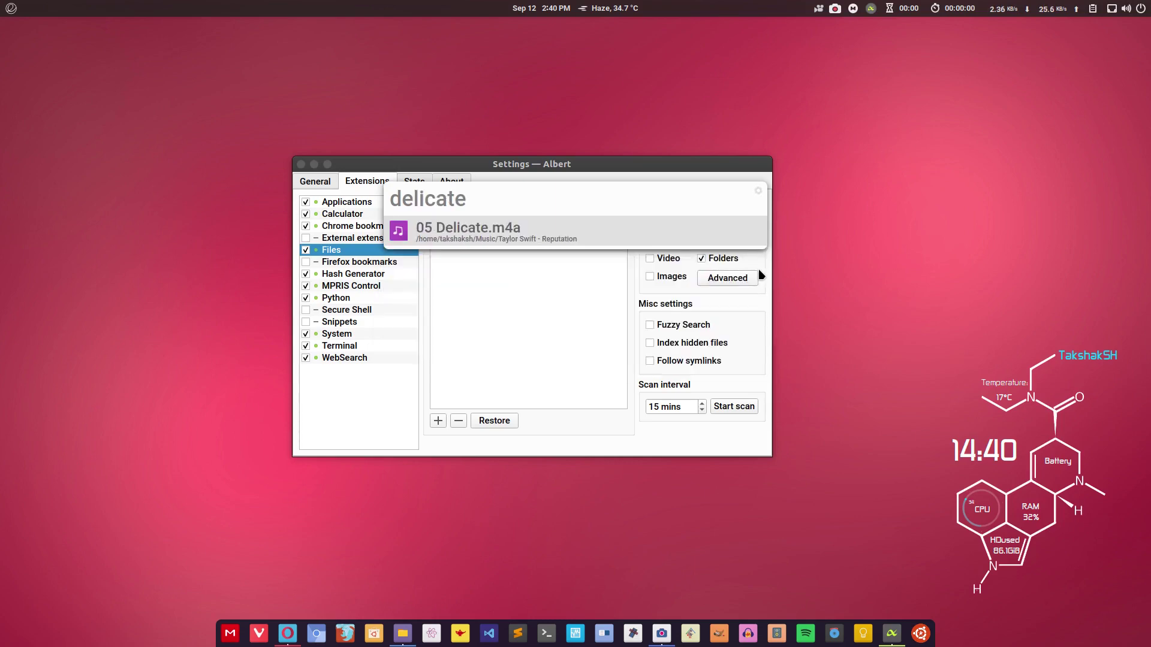
pyautogui.press('Return')
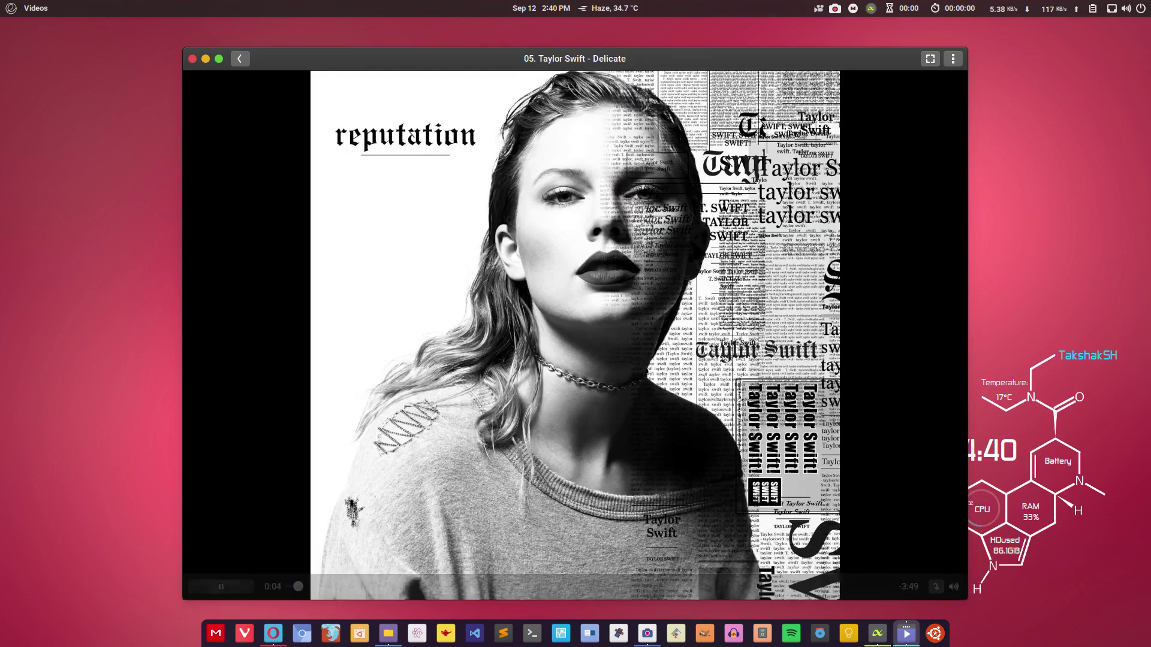
pyautogui.click(192, 58)
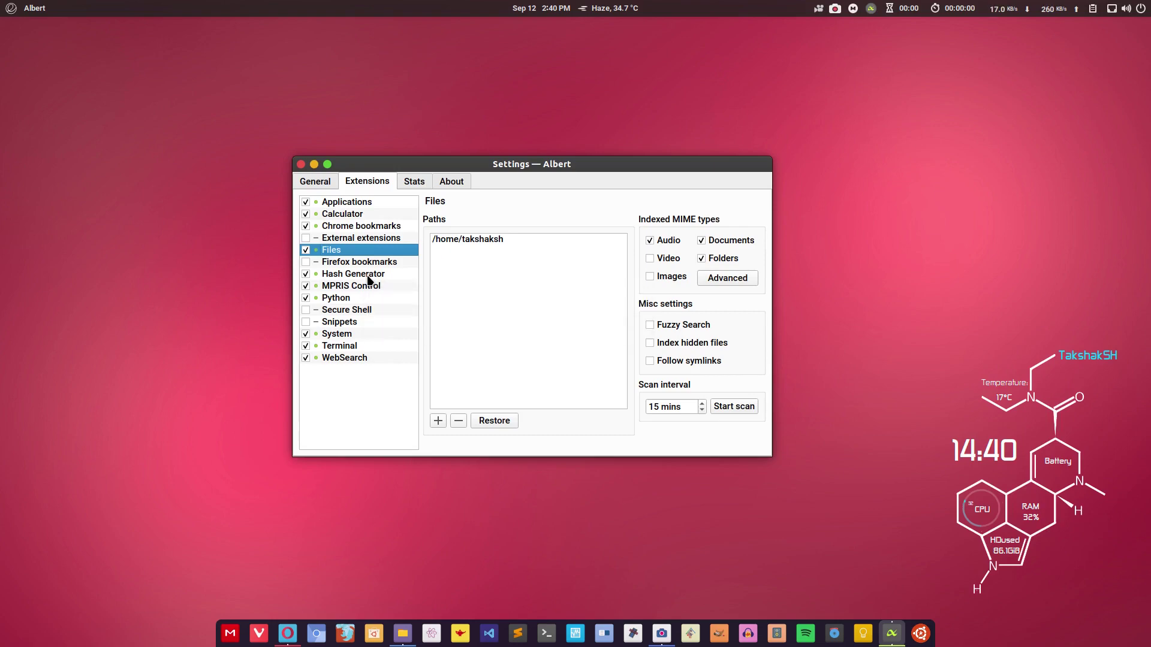
pyautogui.hotkey('ctrl', 'space')
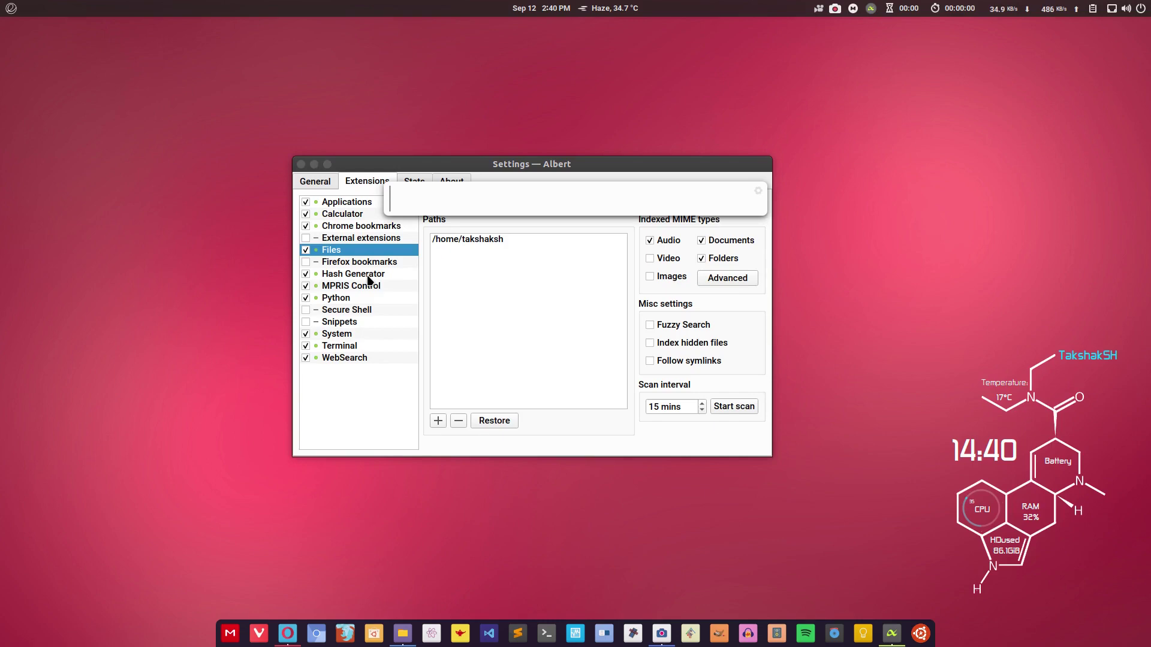
pyautogui.write('hash')
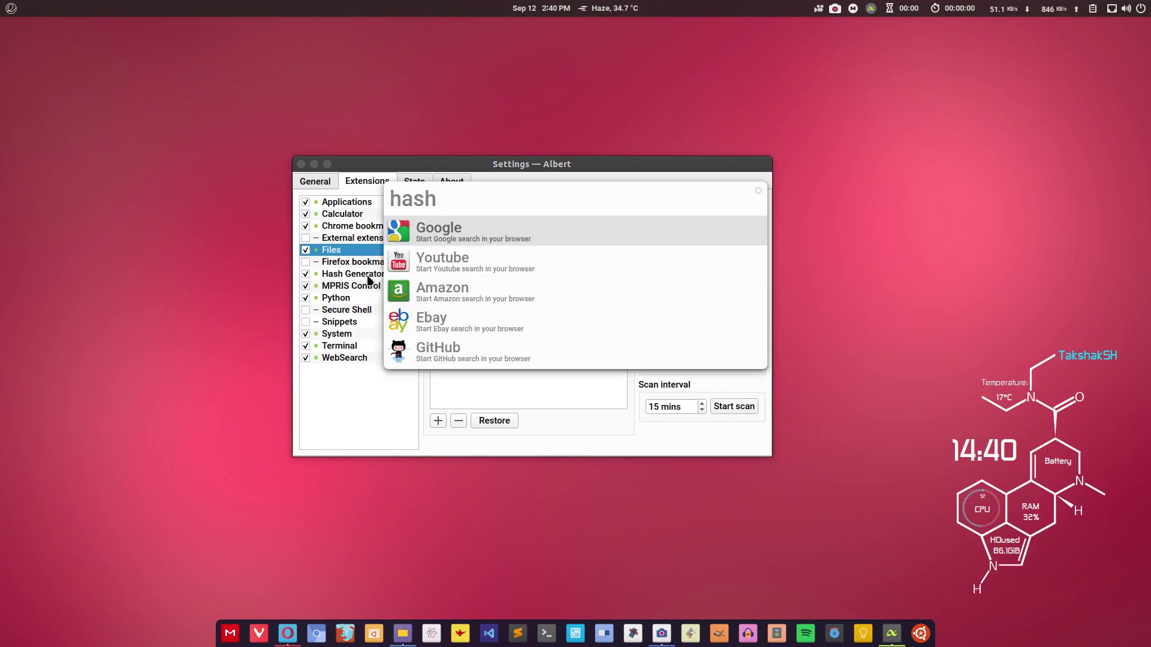
pyautogui.write(' linux')
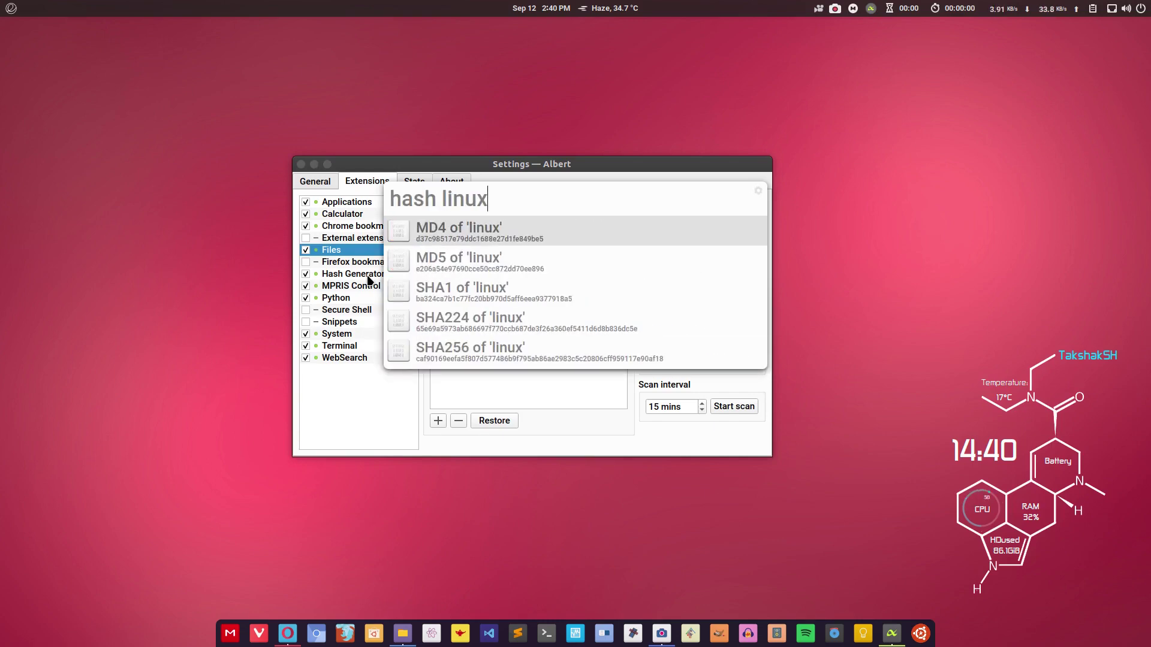
pyautogui.press('Down')
pyautogui.press('Down')
pyautogui.press('Down')
pyautogui.press('Down')
pyautogui.press('Down')
pyautogui.press('Down')
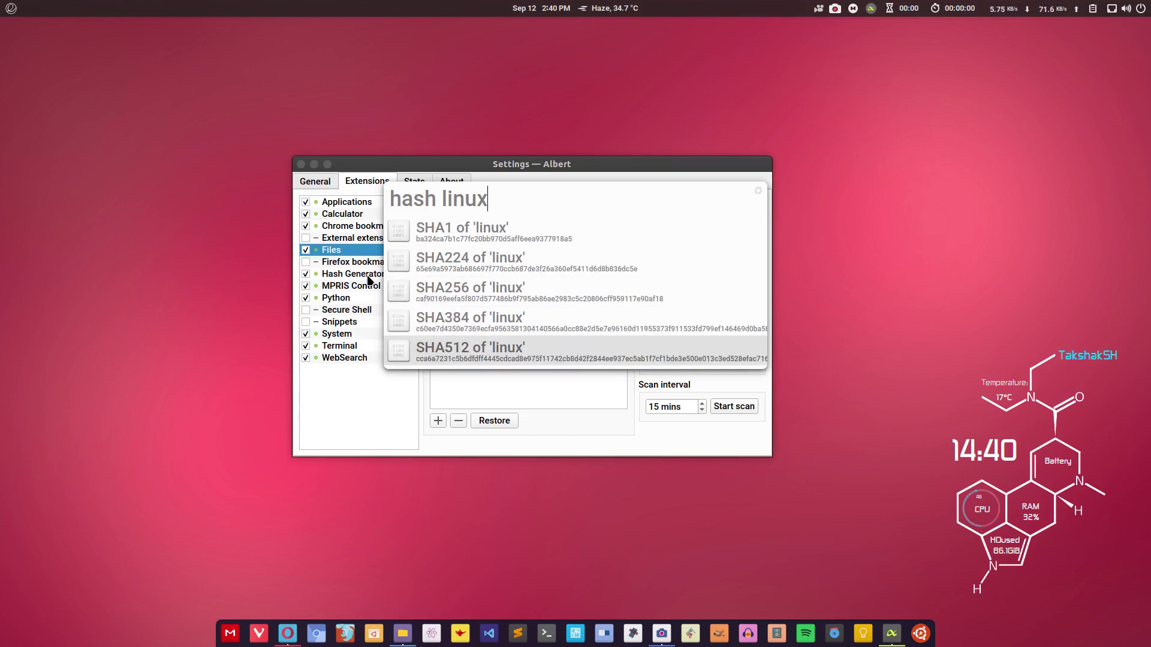
pyautogui.press('Escape')
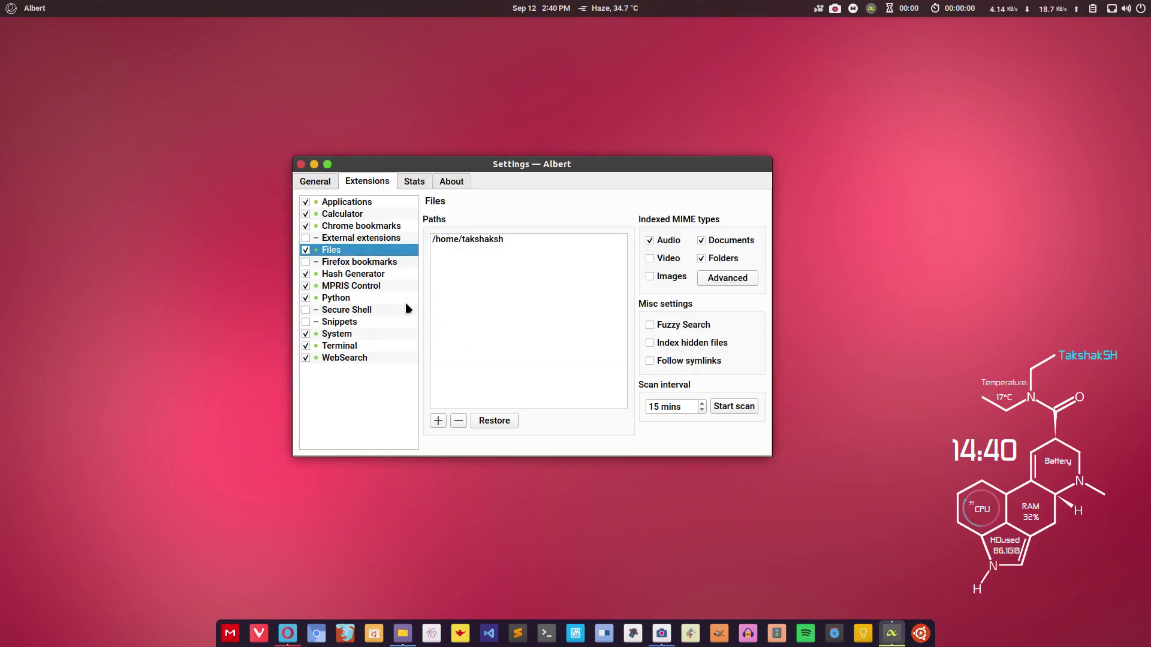
# Open External extensions > Python and scroll to the enabled Timer, Trash, Wikipedia and Youtube.
pyautogui.click(362, 239)
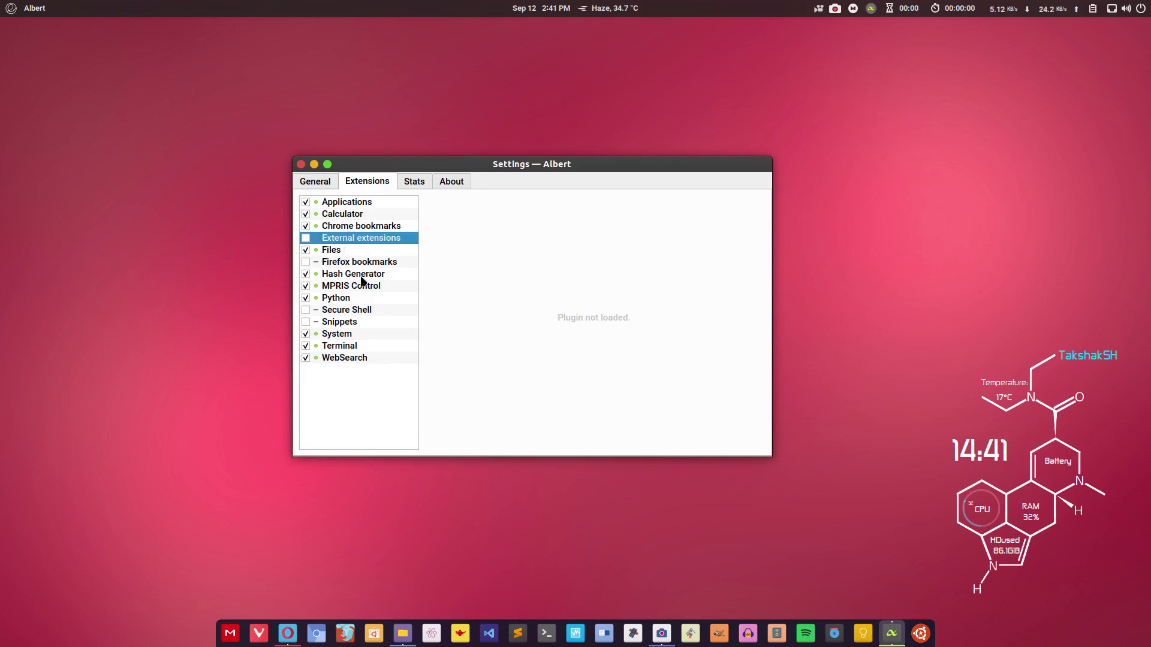
pyautogui.click(338, 299)
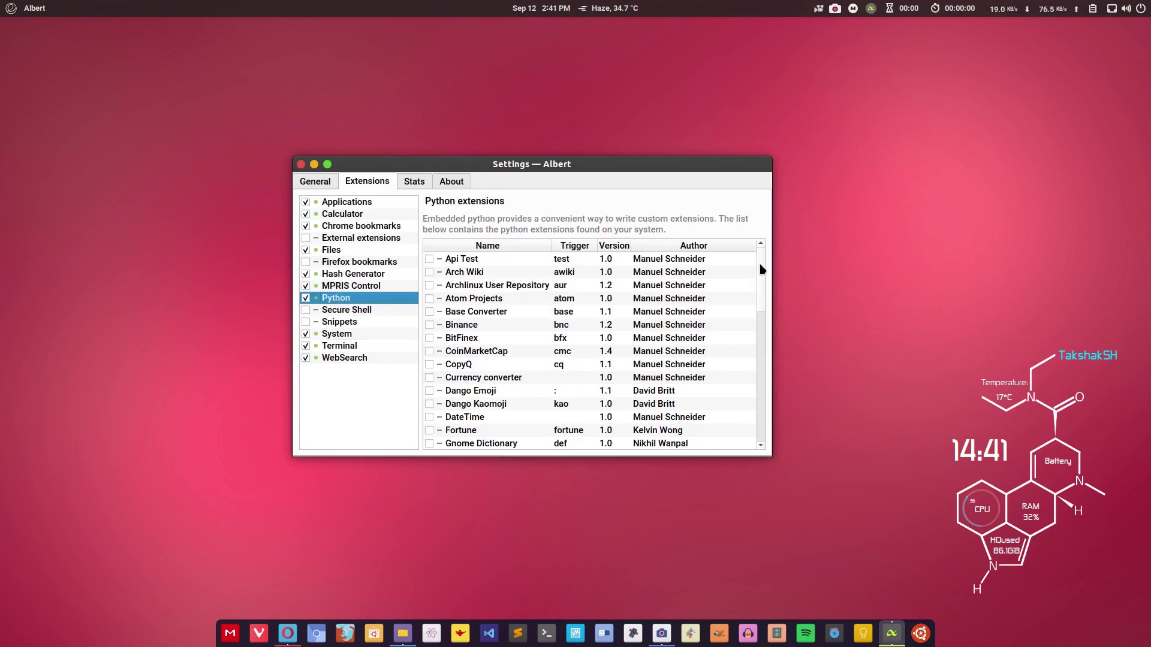
pyautogui.moveTo(759, 264); pyautogui.dragTo(760, 411)
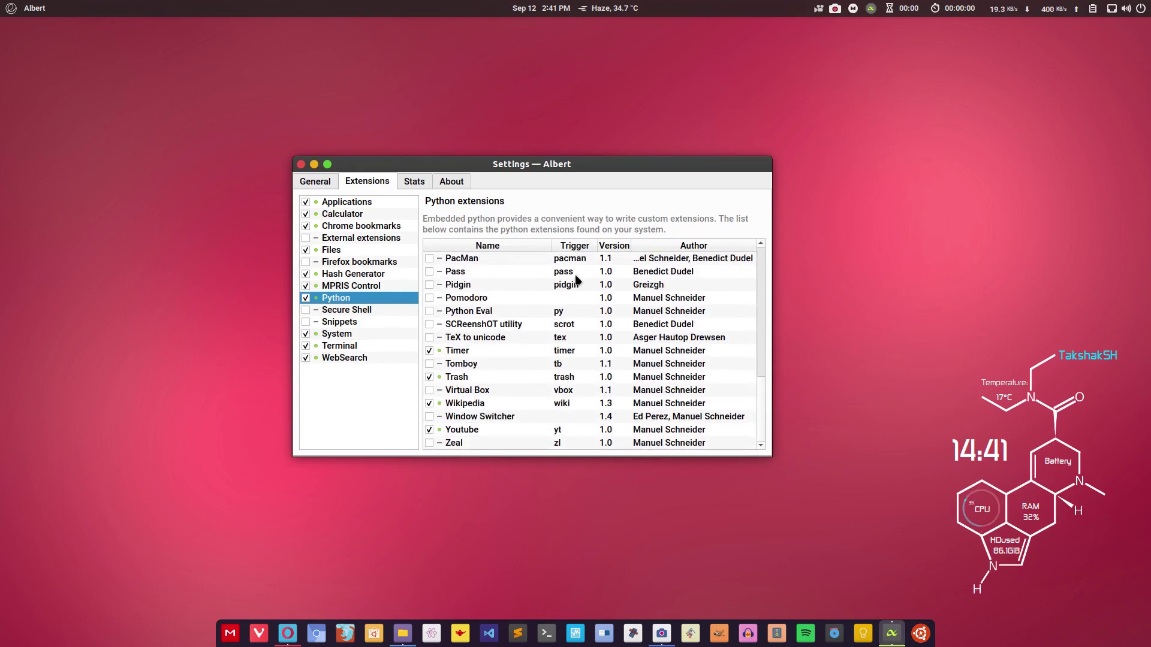
# Search Wikipedia for 'kernel' from the launcher with 'wiki kernel' and browse the results.
pyautogui.hotkey('ctrl', 'space')
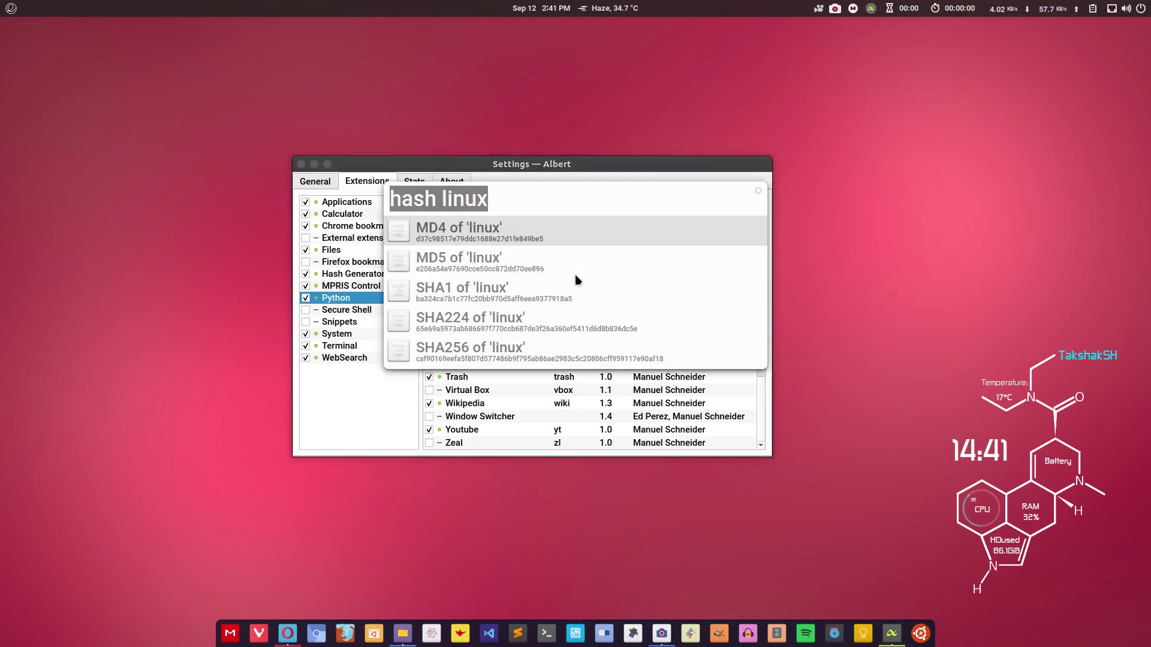
pyautogui.write('wiki')
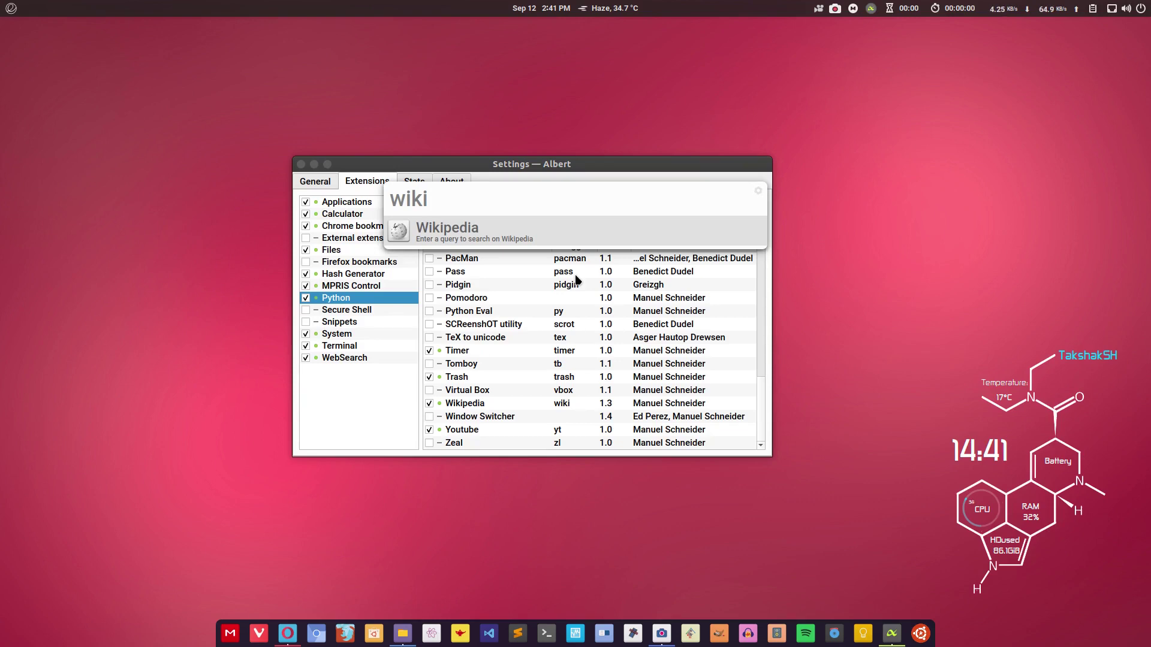
pyautogui.write('kernet')
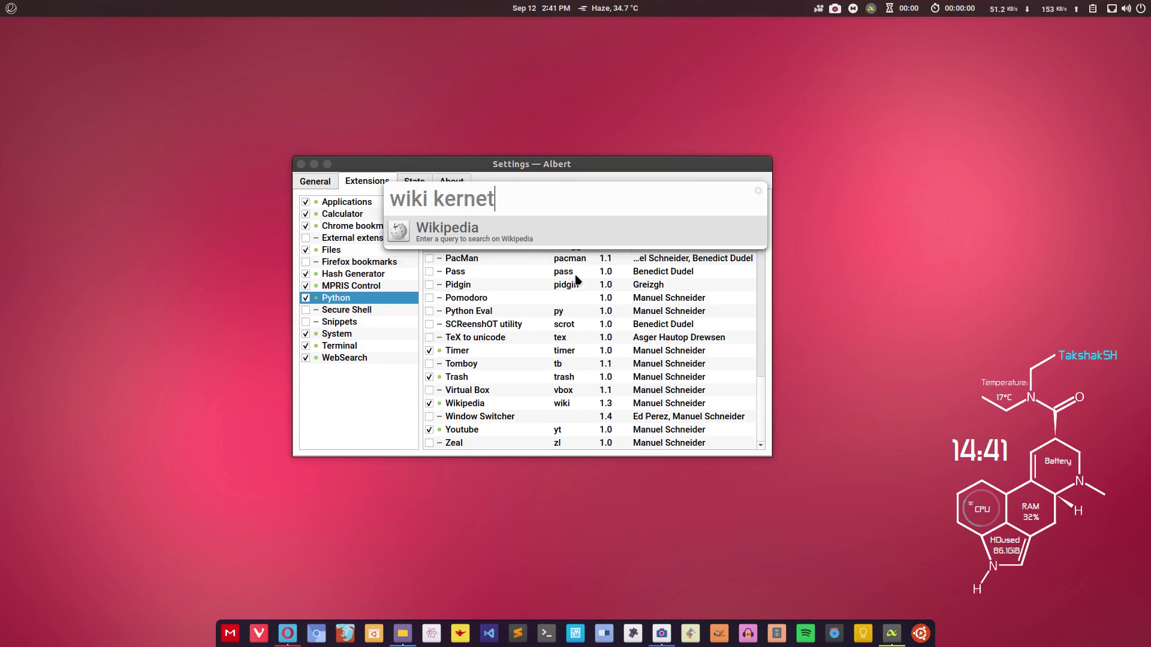
pyautogui.press('BackSpace')
pyautogui.write('n')
pyautogui.press('BackSpace')
pyautogui.write('l')
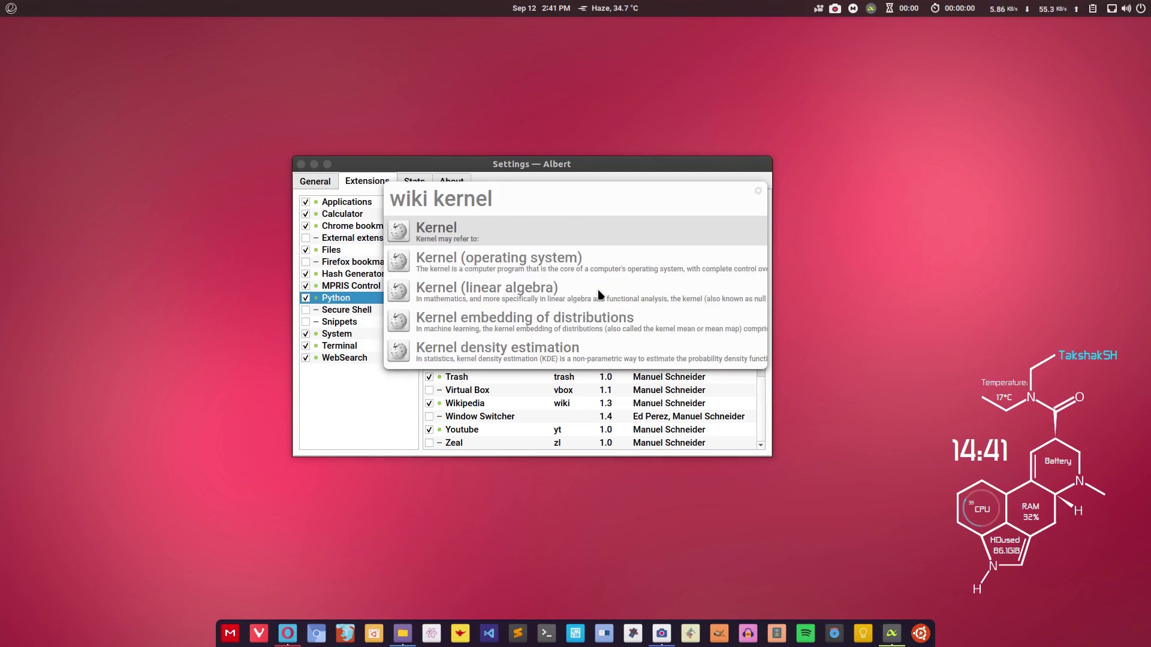
pyautogui.scroll(-2, 591, 298)
pyautogui.scroll(2, 591, 297)
# Change the query to 'wiki linux' to list Linux articles, then clear it.
pyautogui.press('BackSpace')
pyautogui.press('BackSpace')
pyautogui.press('BackSpace')
pyautogui.press('BackSpace')
pyautogui.press('BackSpace')
pyautogui.press('BackSpace')
pyautogui.write('linux')
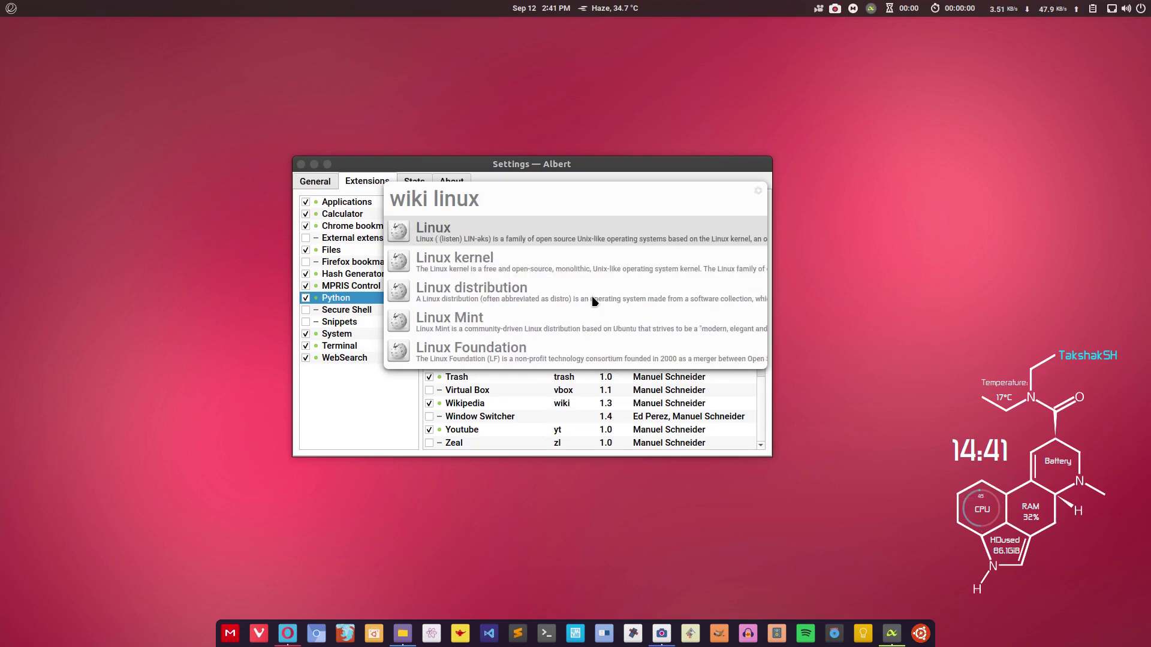
pyautogui.press('BackSpace')
pyautogui.press('BackSpace')
pyautogui.press('BackSpace')
pyautogui.press('BackSpace')
pyautogui.press('BackSpace')
pyautogui.press('BackSpace')
pyautogui.press('BackSpace')
pyautogui.press('BackSpace')
pyautogui.press('BackSpace')
pyautogui.press('BackSpace')
# Show the General settings, move the window lower right, and bring up the launcher for previewing.
pyautogui.click(319, 185)
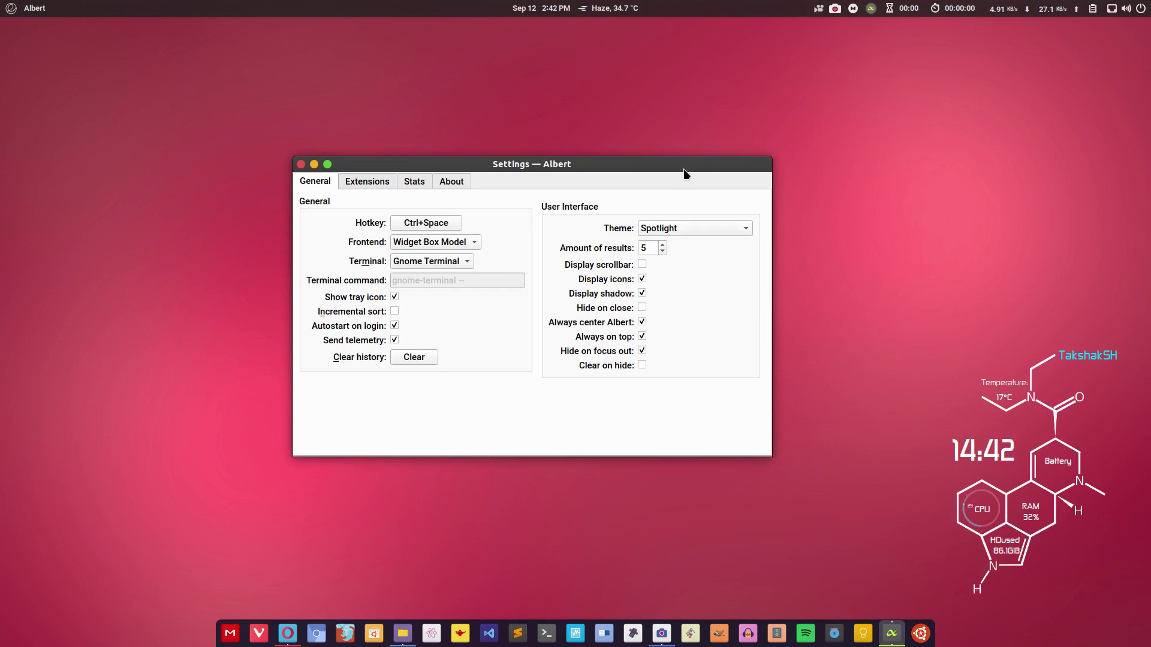
pyautogui.moveTo(687, 163); pyautogui.dragTo(1010, 273)
pyautogui.hotkey('ctrl', 'space')
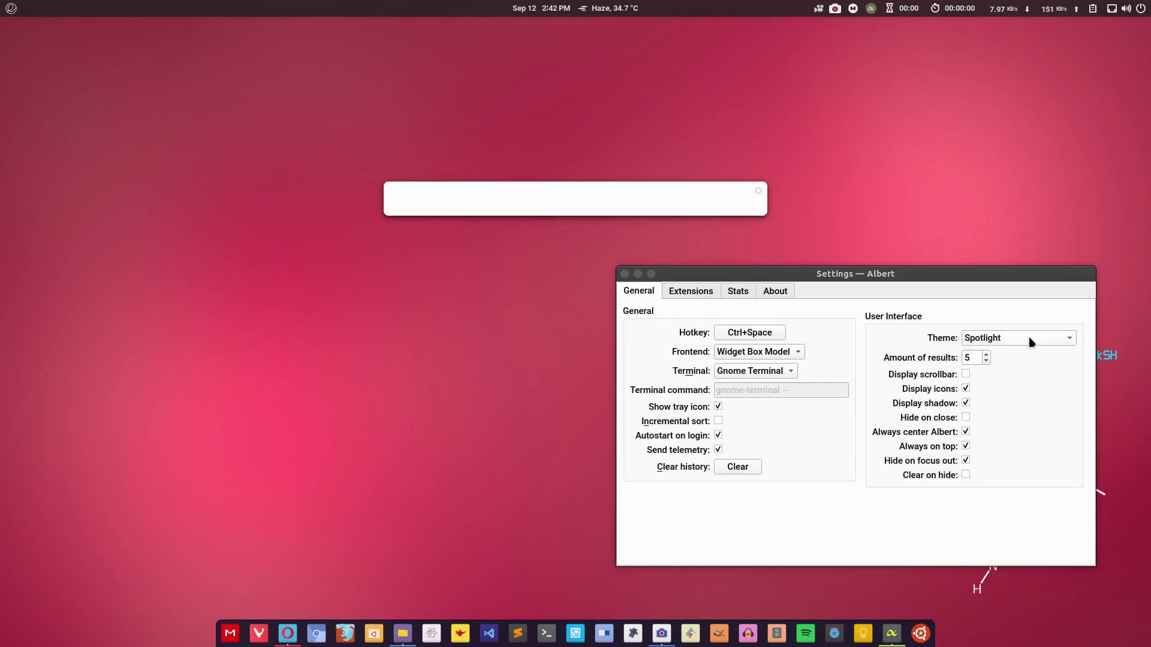
# Scroll the Theme list from Spotlight through several themes down to Adapta.
pyautogui.scroll(-1, 1029, 342)
pyautogui.scroll(-5, 1029, 342)
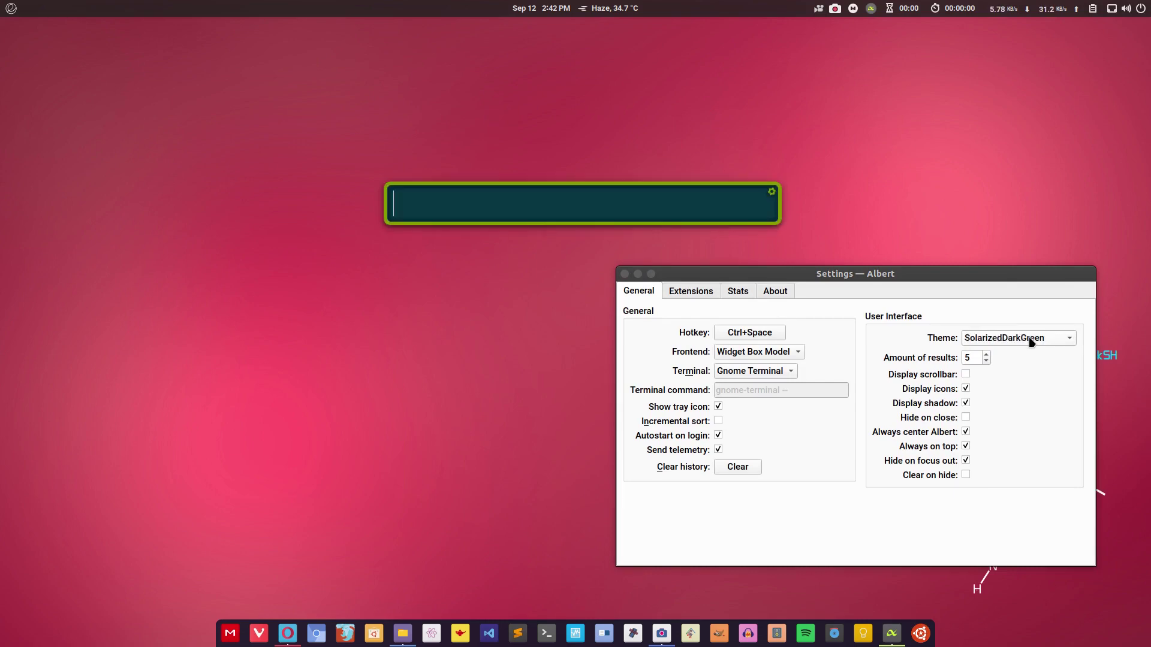
pyautogui.scroll(-5, 1029, 342)
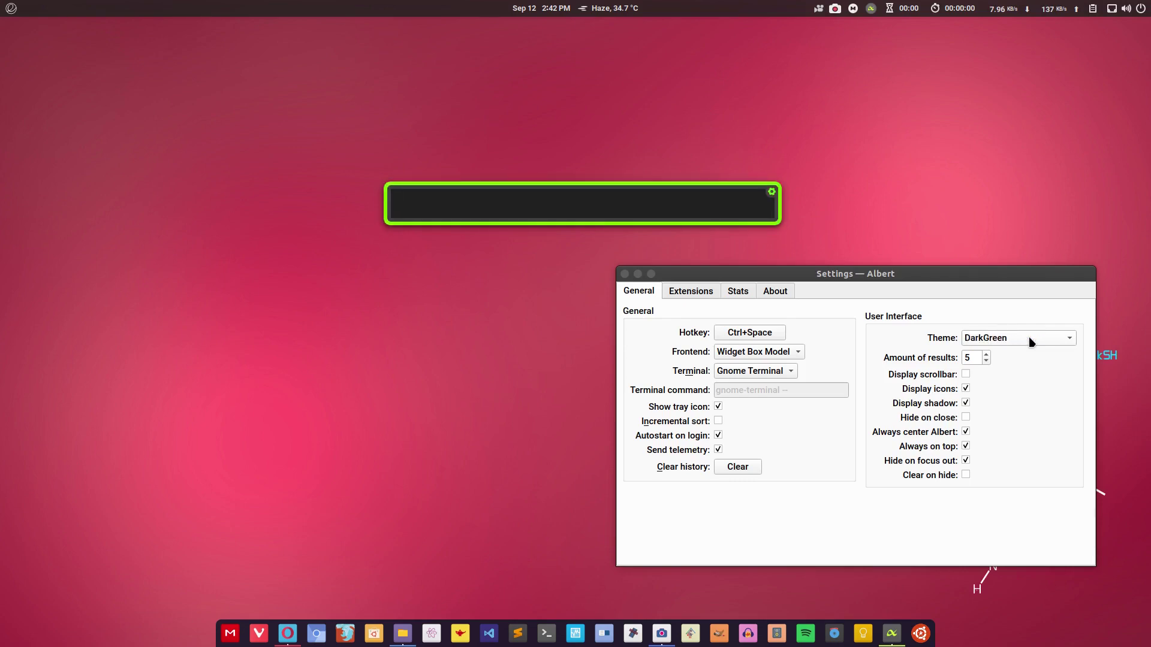
pyautogui.scroll(-1, 1029, 341)
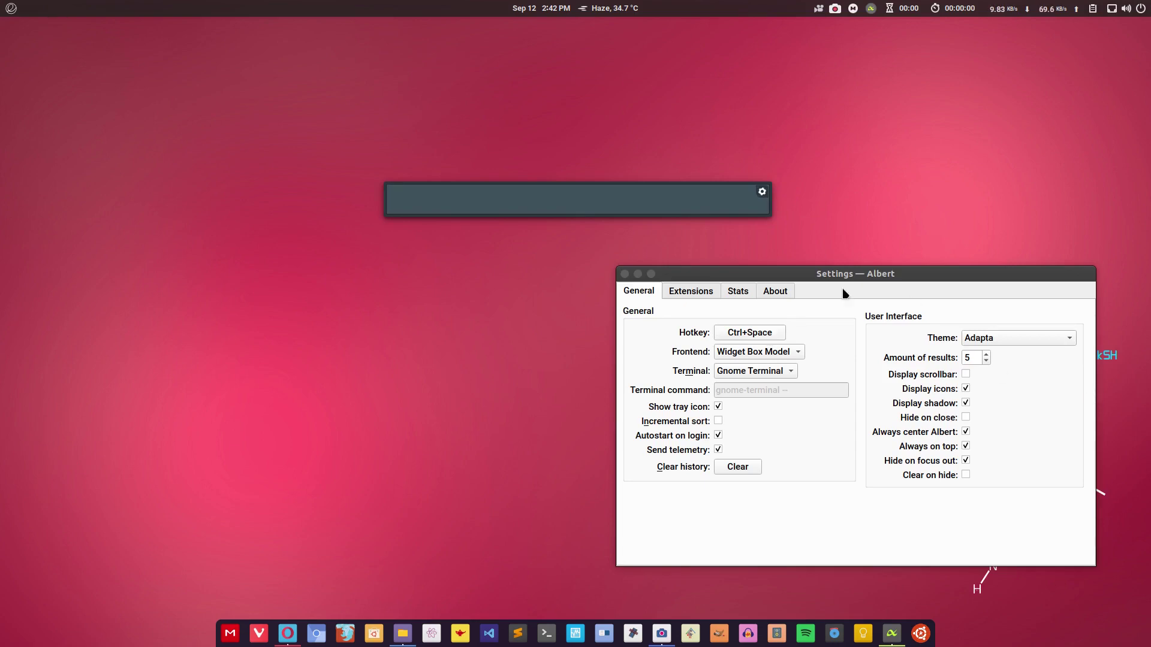
# Close the Settings — Albert window, leaving the empty Adapta-themed launcher on screen.
pyautogui.click(624, 275)
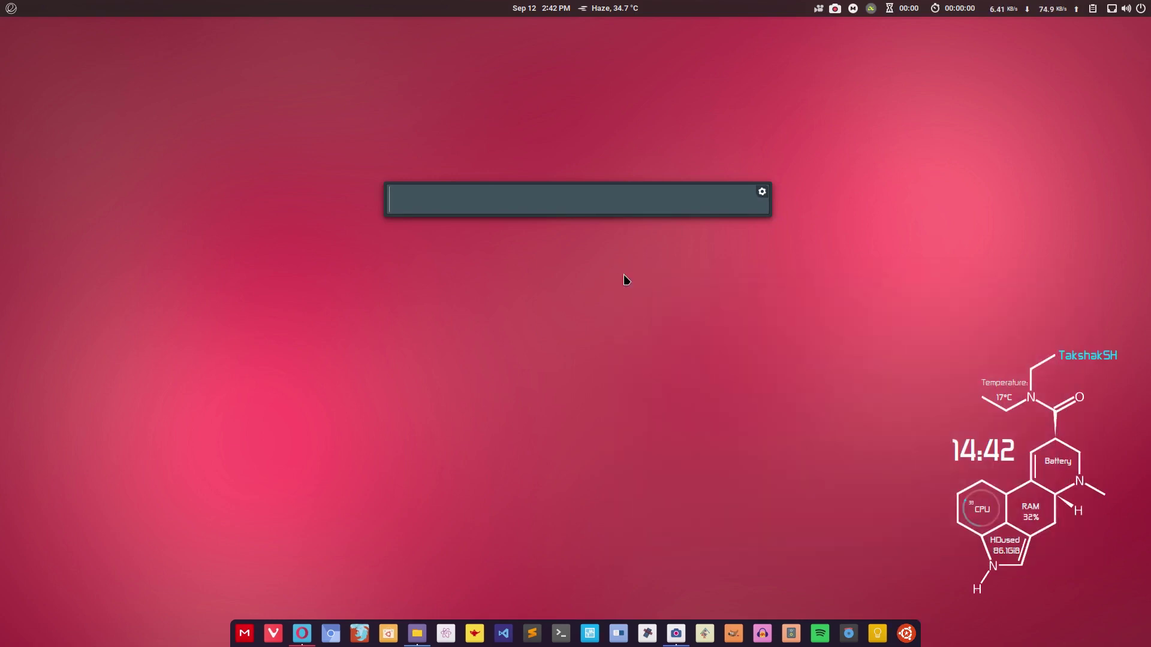